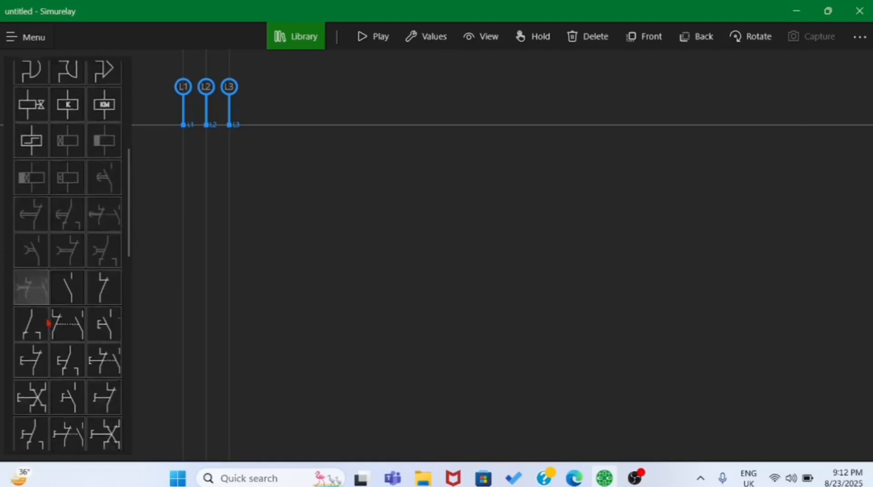
{"action": "scroll", "coordinate": [65, 333], "scroll_direction": "down", "scroll_amount": 5}
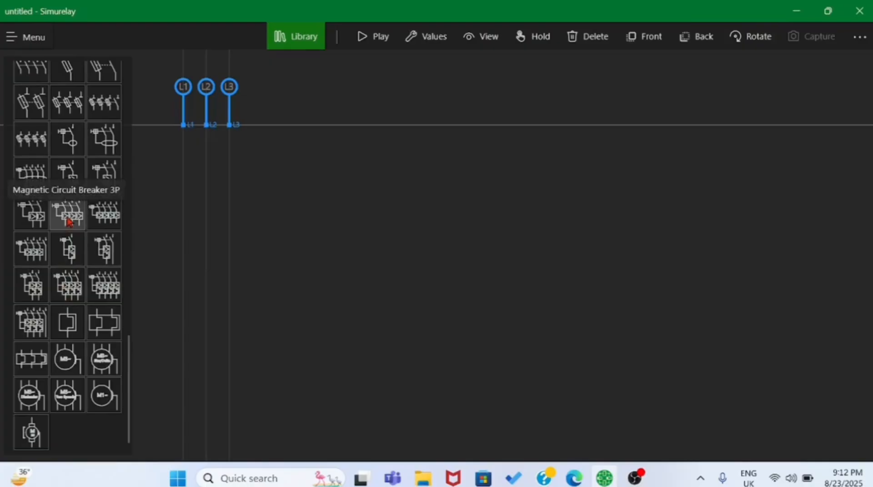
- Place a Magnetic Circuit Breaker 3P below the three-phase supply and wire its terminals 1, 3 and 5 to L1, L2 and L3
{"action": "left_click_drag", "start_coordinate": [67, 221], "coordinate": [218, 211]}
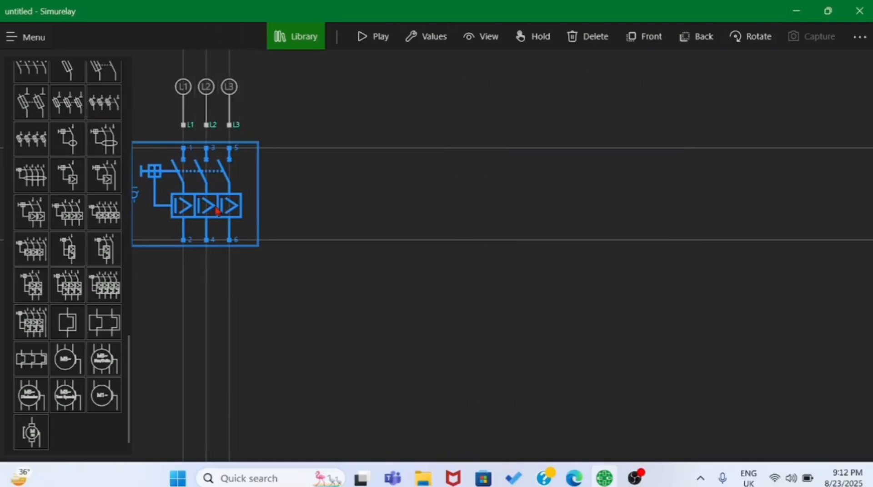
{"action": "left_click", "coordinate": [181, 154]}
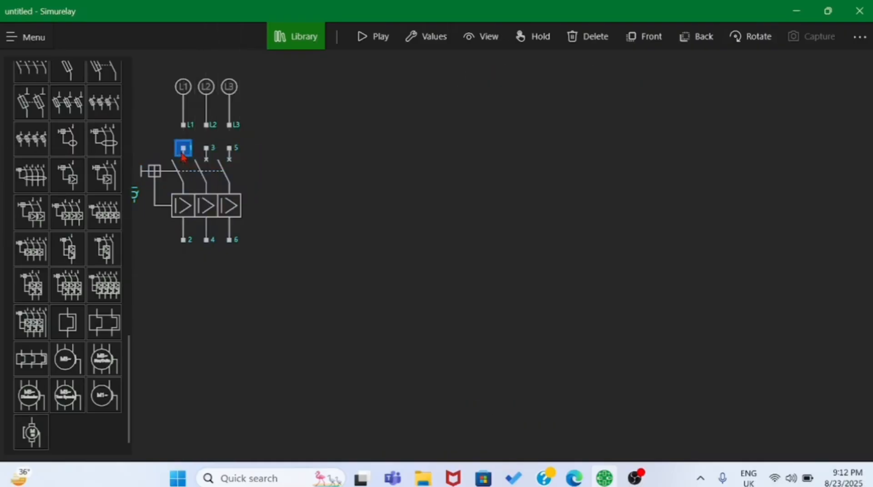
{"action": "left_click", "coordinate": [183, 128]}
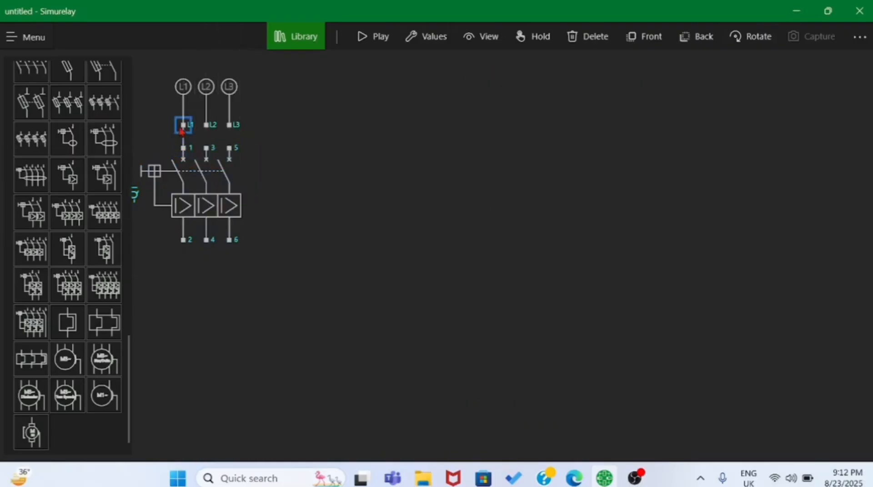
{"action": "left_click", "coordinate": [206, 152]}
{"action": "left_click", "coordinate": [206, 128]}
{"action": "left_click", "coordinate": [228, 124]}
{"action": "left_click", "coordinate": [268, 156]}
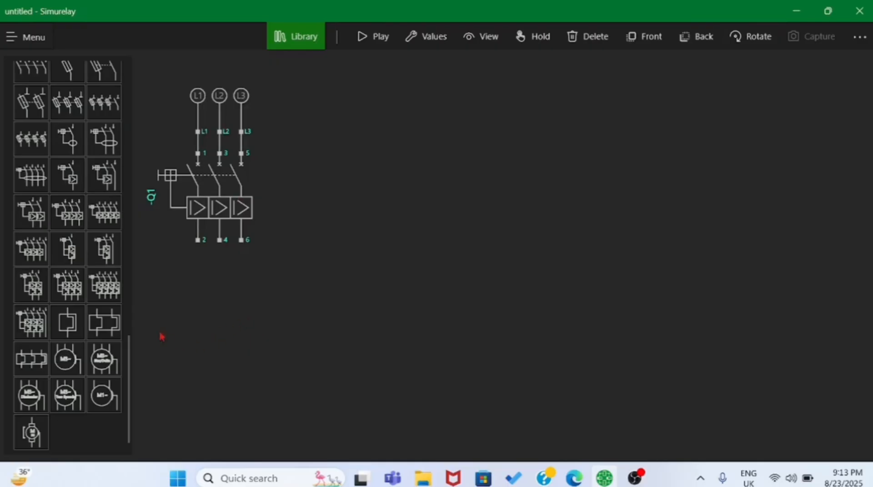
- Place a Contactor 3P below breaker Q1 and wire its terminals 1, 3 and 5 to breaker outputs 2, 4 and 6
{"action": "scroll", "coordinate": [43, 202], "scroll_direction": "up", "scroll_amount": 5}
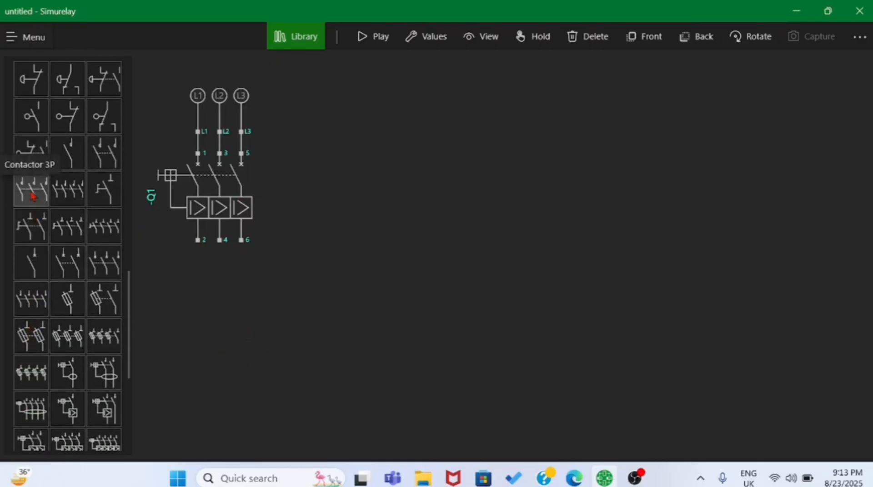
{"action": "left_click_drag", "start_coordinate": [33, 196], "coordinate": [241, 238]}
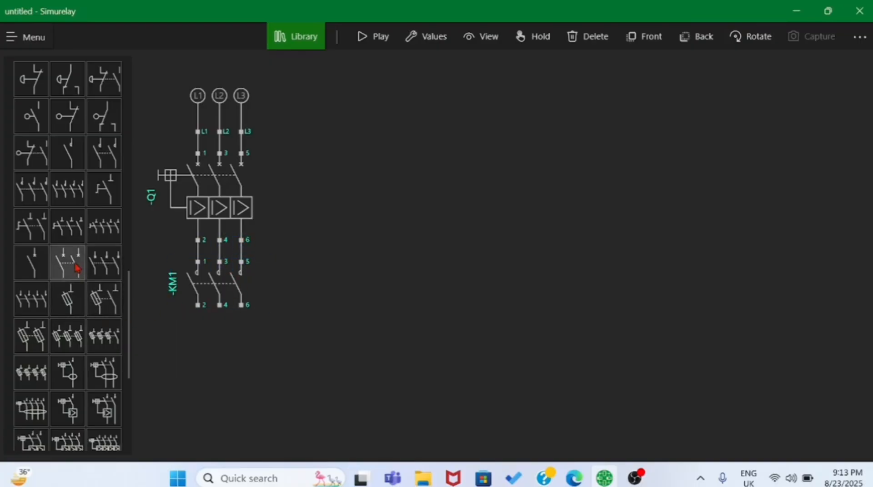
- Add a three-pole thermal overload relay below contactor KM1 and wire its three inputs to the contactor's outputs
{"action": "scroll", "coordinate": [55, 341], "scroll_direction": "down", "scroll_amount": 3}
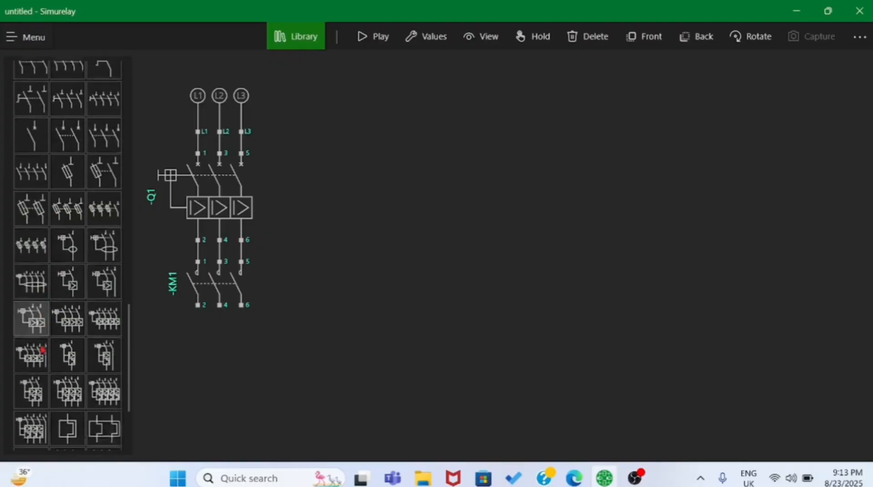
{"action": "scroll", "coordinate": [31, 345], "scroll_direction": "down", "scroll_amount": 3}
{"action": "left_click_drag", "start_coordinate": [34, 363], "coordinate": [206, 358]}
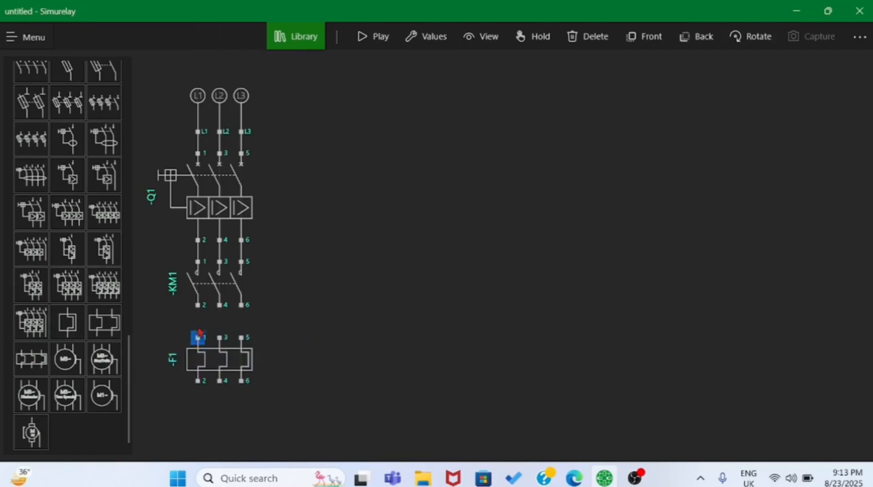
{"action": "left_click_drag", "start_coordinate": [197, 315], "coordinate": [242, 313]}
- Place a three-phase M3~ motor below overload relay F1 and wire terminals U1, V1 and W1 to relay outputs 2, 4 and 6
{"action": "scroll", "coordinate": [311, 310], "scroll_direction": "down", "scroll_amount": 2}
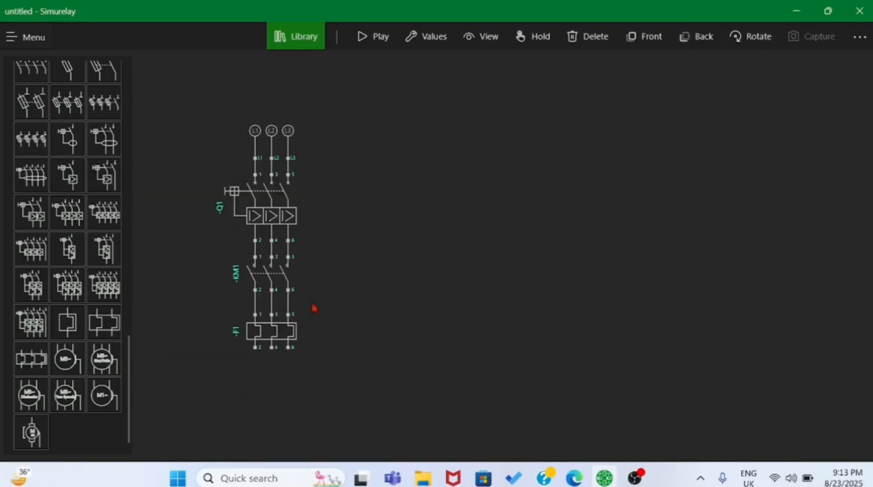
{"action": "left_click_drag", "start_coordinate": [339, 274], "coordinate": [281, 231]}
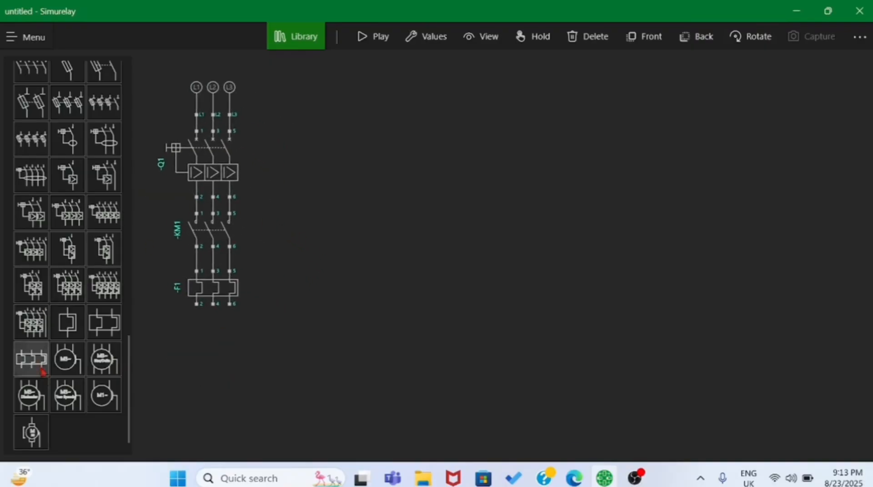
{"action": "left_click", "coordinate": [66, 359]}
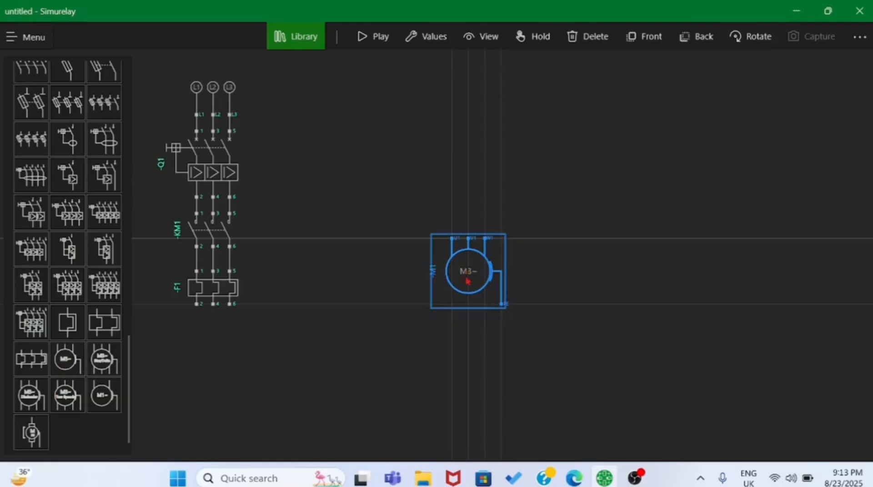
{"action": "left_click_drag", "start_coordinate": [468, 281], "coordinate": [211, 365]}
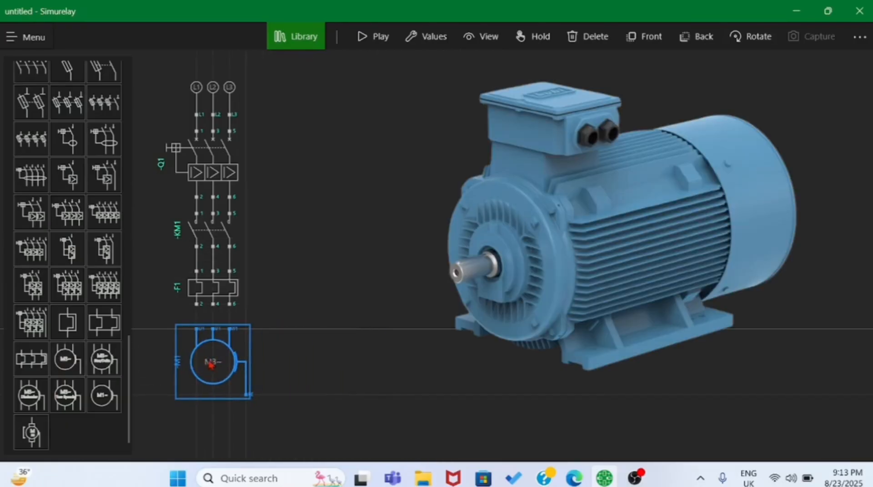
{"action": "left_click_drag", "start_coordinate": [196, 329], "coordinate": [197, 311]}
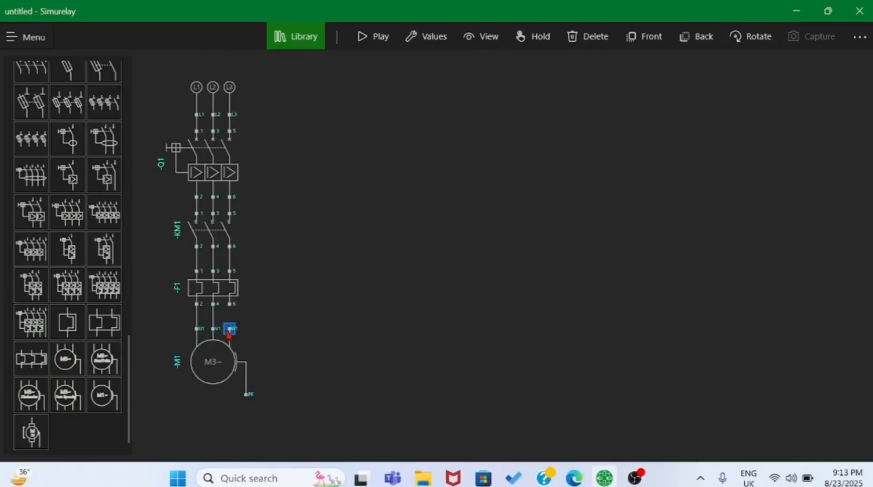
{"action": "left_click_drag", "start_coordinate": [230, 329], "coordinate": [230, 308]}
- Test the power circuit in simulation by switching breaker Q1 on and off and tripping and resetting overload relay F1
{"action": "left_click", "coordinate": [388, 40]}
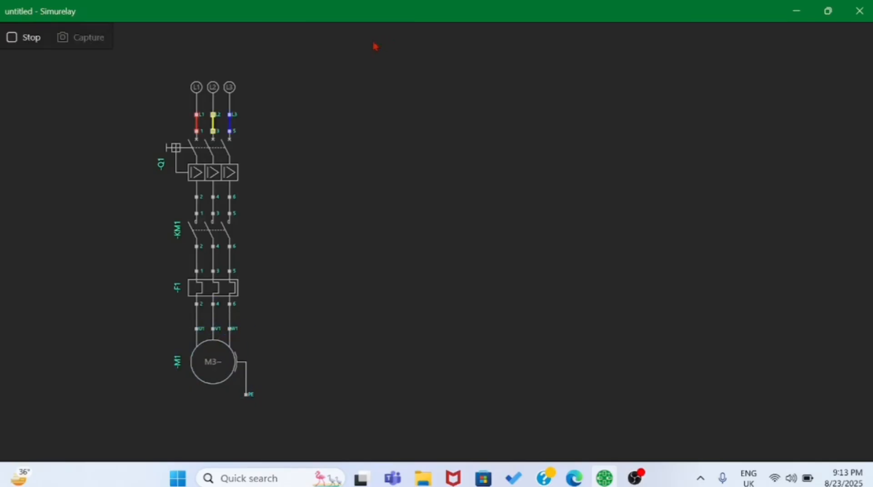
{"action": "left_click", "coordinate": [206, 167]}
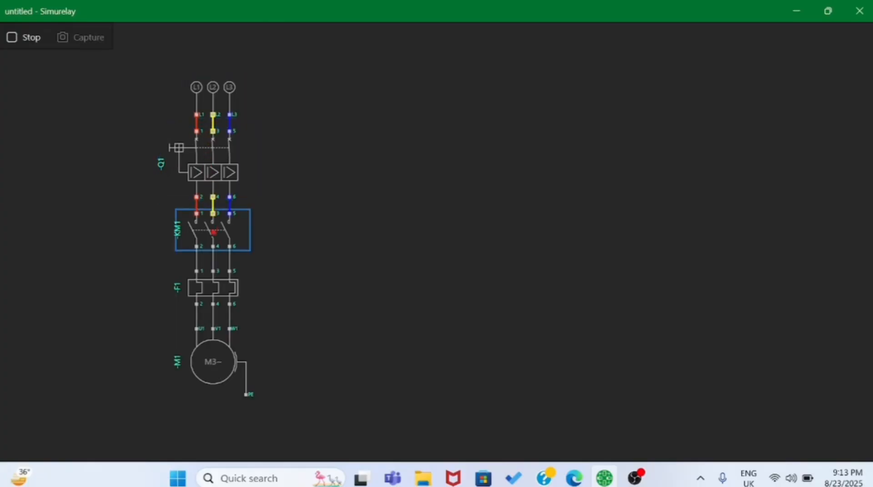
{"action": "left_click", "coordinate": [214, 289]}
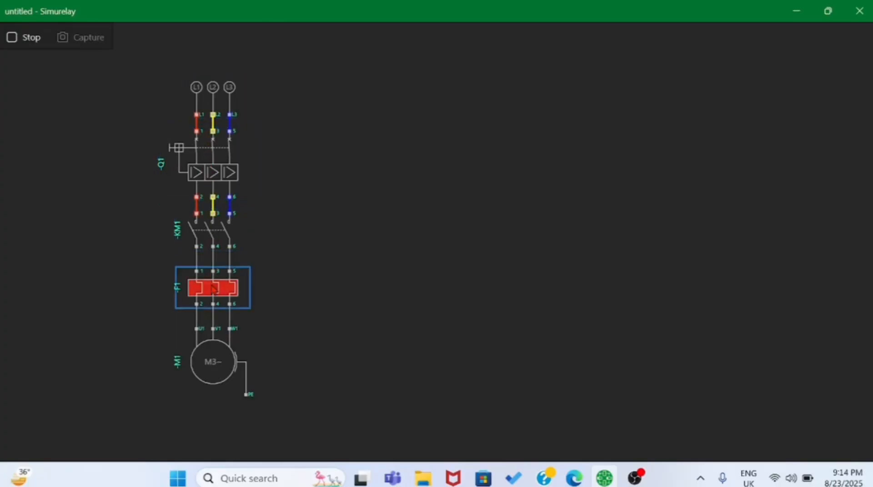
{"action": "left_click", "coordinate": [214, 289]}
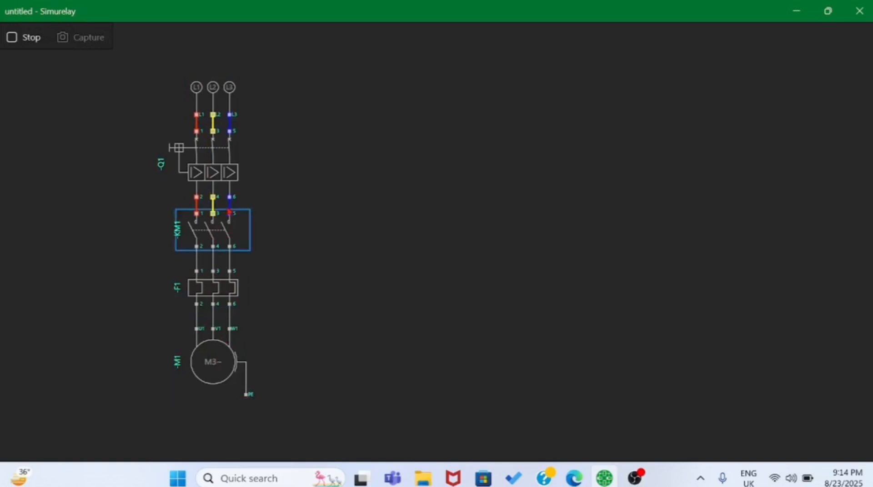
{"action": "left_click", "coordinate": [165, 151]}
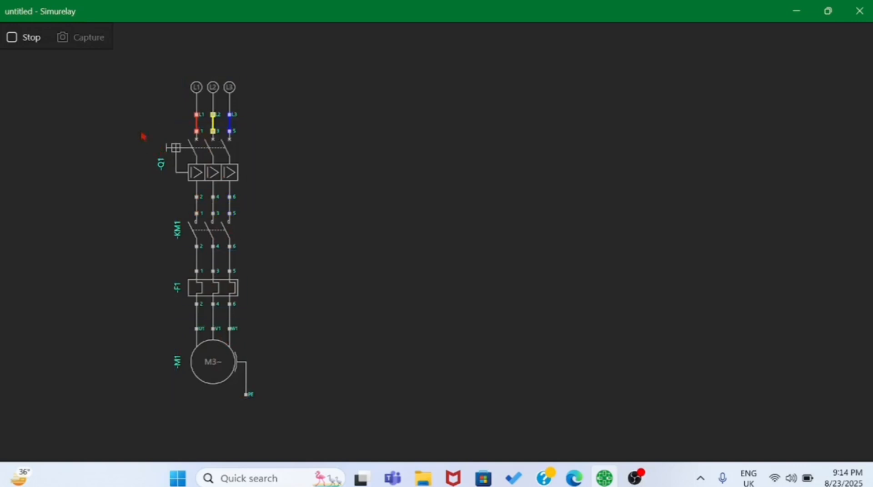
{"action": "left_click", "coordinate": [17, 40]}
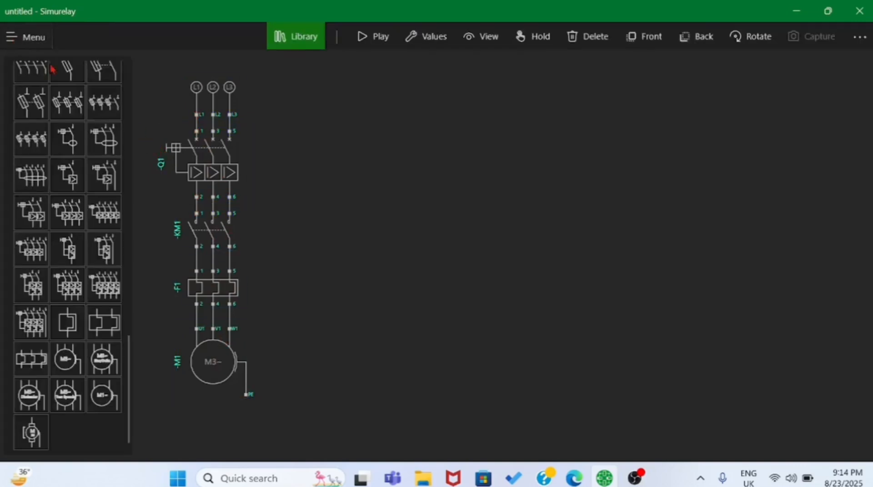
- Add a single L2 supply, rotated so its terminal points down, beside the top of the power circuit
{"action": "scroll", "coordinate": [100, 254], "scroll_direction": "up", "scroll_amount": 10}
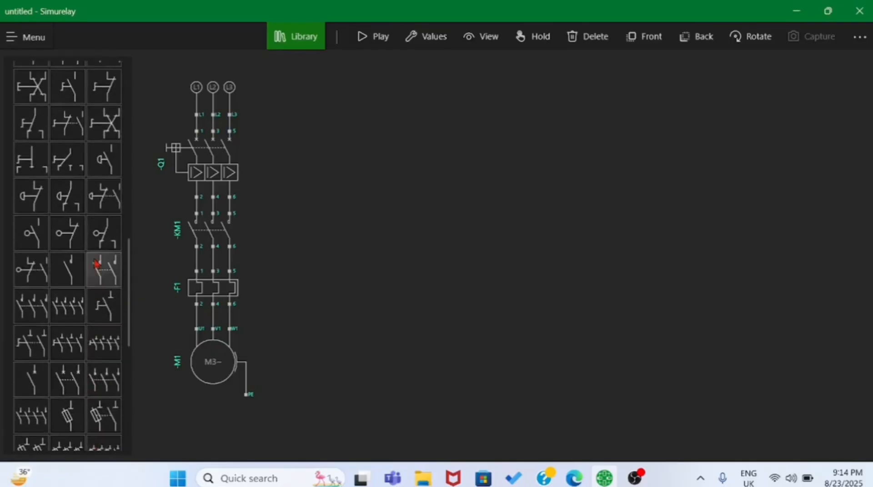
{"action": "scroll", "coordinate": [96, 264], "scroll_direction": "up", "scroll_amount": 10}
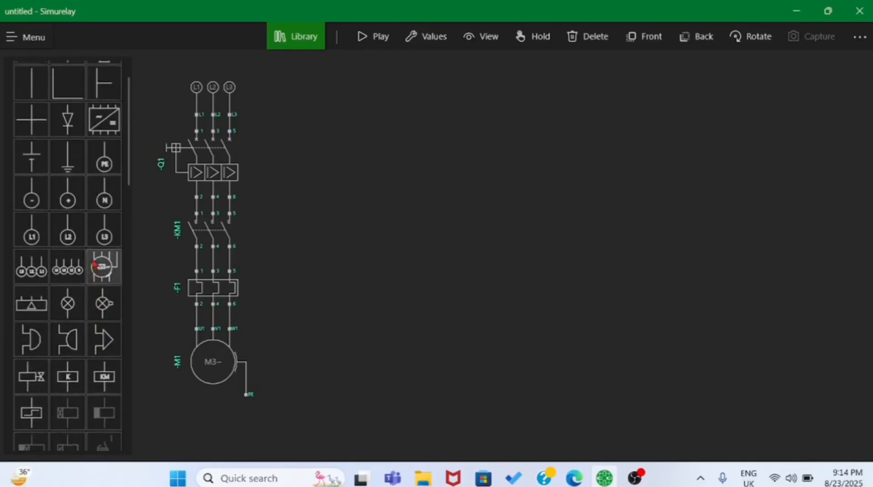
{"action": "left_click_drag", "start_coordinate": [64, 267], "coordinate": [480, 263]}
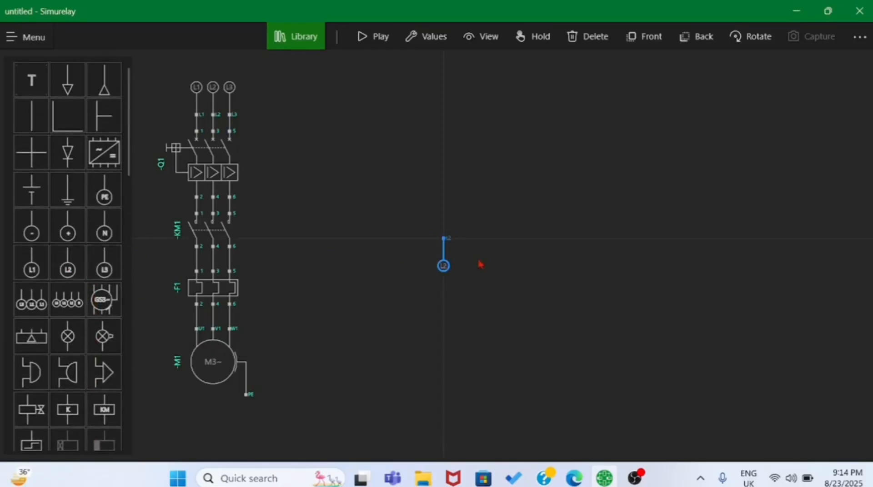
{"action": "left_click", "coordinate": [753, 36]}
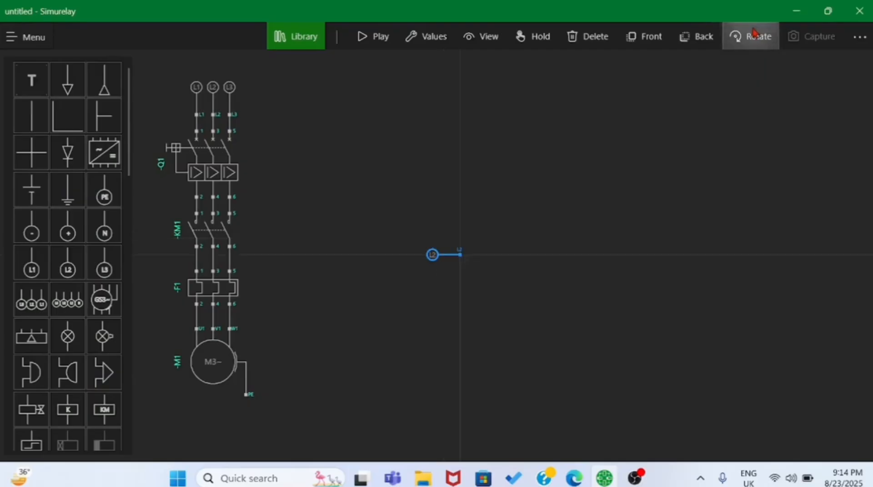
{"action": "left_click", "coordinate": [754, 36]}
{"action": "left_click_drag", "start_coordinate": [439, 255], "coordinate": [299, 90]}
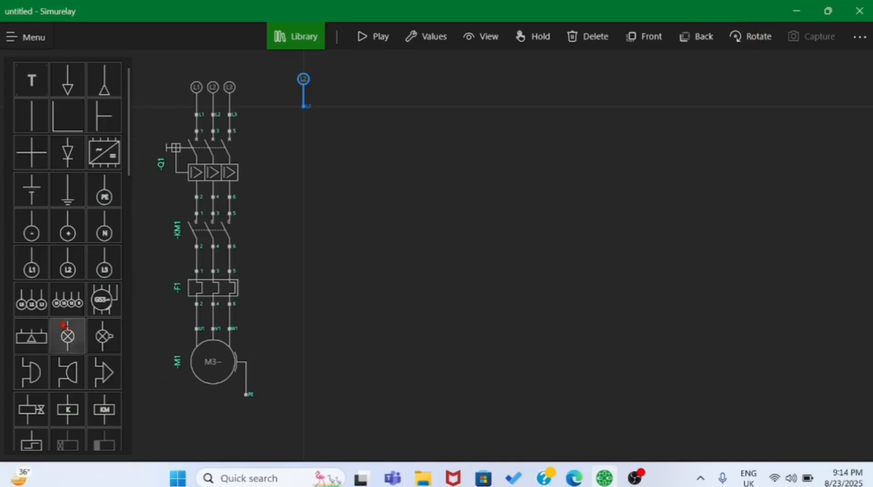
- Place a Magnetic Circuit Breaker 1P below the separate L2 supply and wire its terminal 1 to L2
{"action": "scroll", "coordinate": [64, 327], "scroll_direction": "down", "scroll_amount": 4}
{"action": "scroll", "coordinate": [62, 324], "scroll_direction": "down", "scroll_amount": 15}
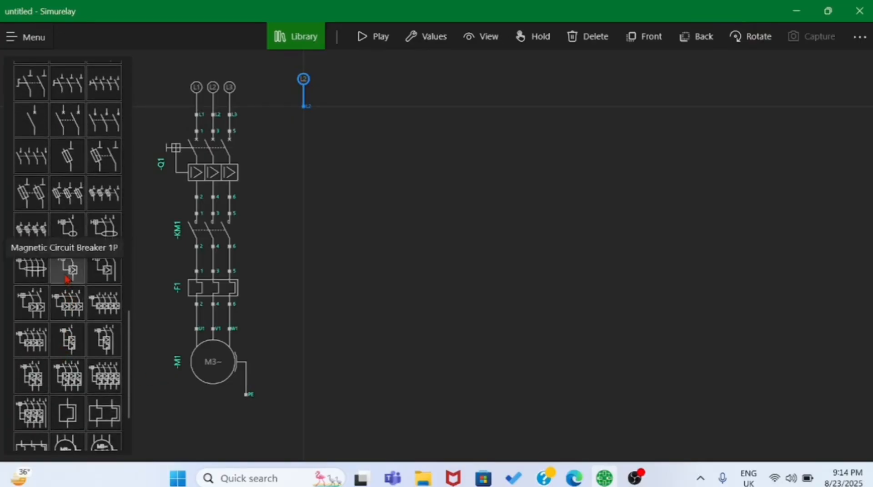
{"action": "left_click_drag", "start_coordinate": [66, 278], "coordinate": [303, 164]}
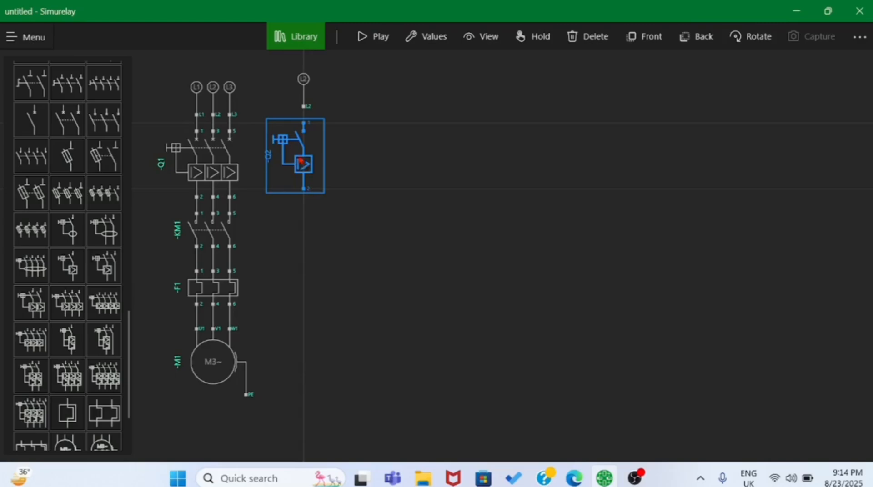
{"action": "left_click", "coordinate": [303, 127]}
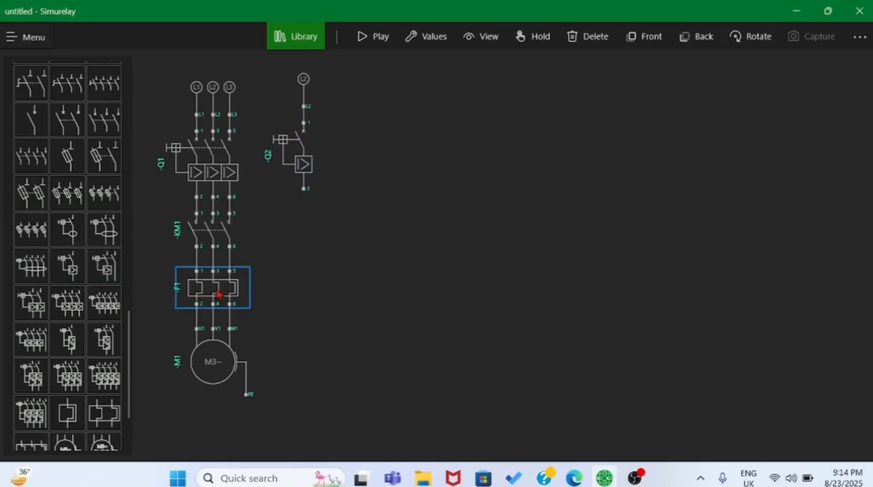
- Place a normally closed contact below breaker Q2 and wire its terminal 11 to the breaker's terminal 2
{"action": "scroll", "coordinate": [35, 300], "scroll_direction": "up", "scroll_amount": 4}
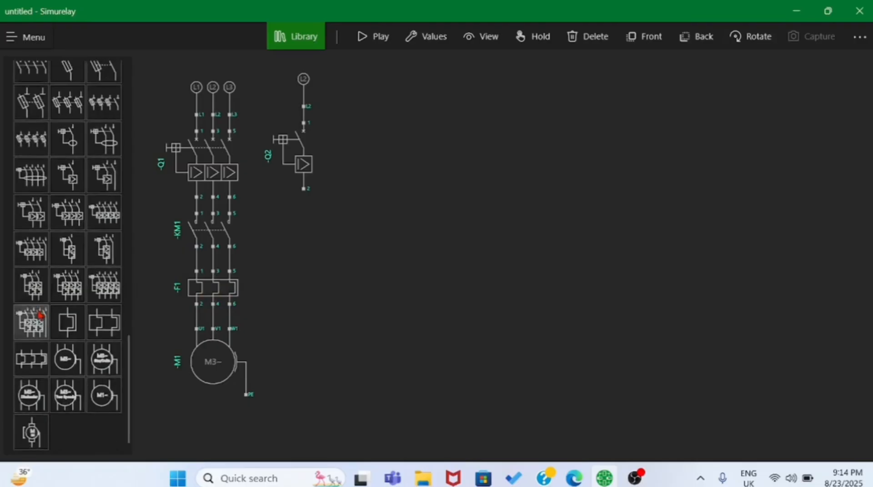
{"action": "scroll", "coordinate": [96, 289], "scroll_direction": "up", "scroll_amount": 10}
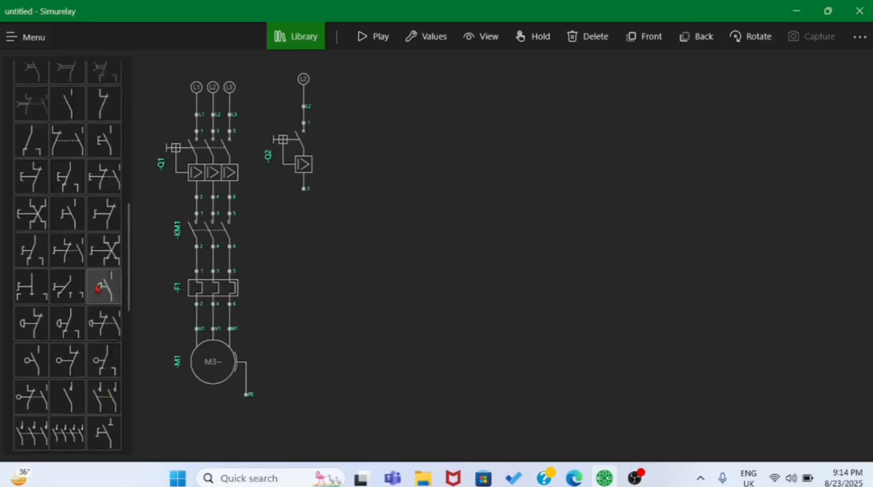
{"action": "left_click", "coordinate": [102, 276]}
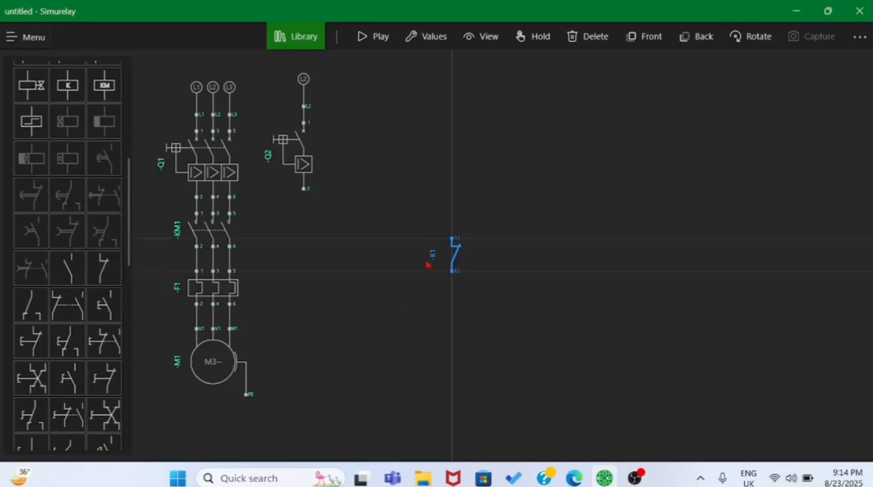
{"action": "left_click_drag", "start_coordinate": [454, 255], "coordinate": [309, 229]}
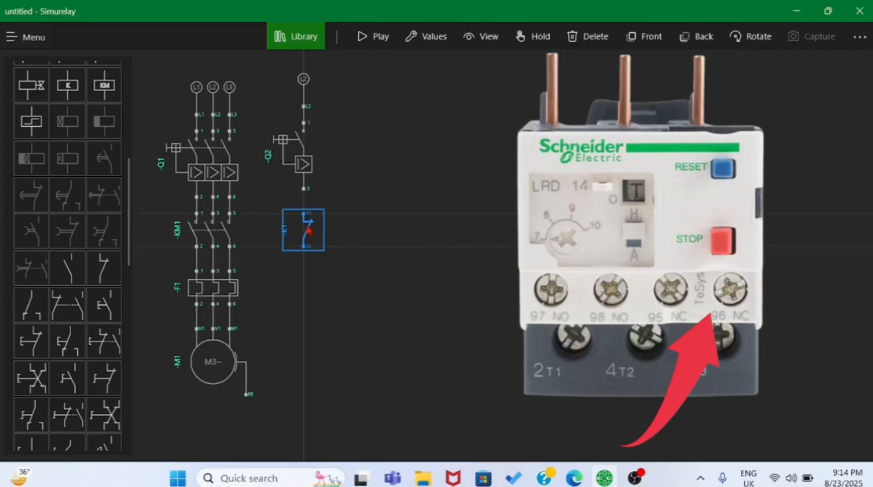
{"action": "left_click", "coordinate": [303, 215]}
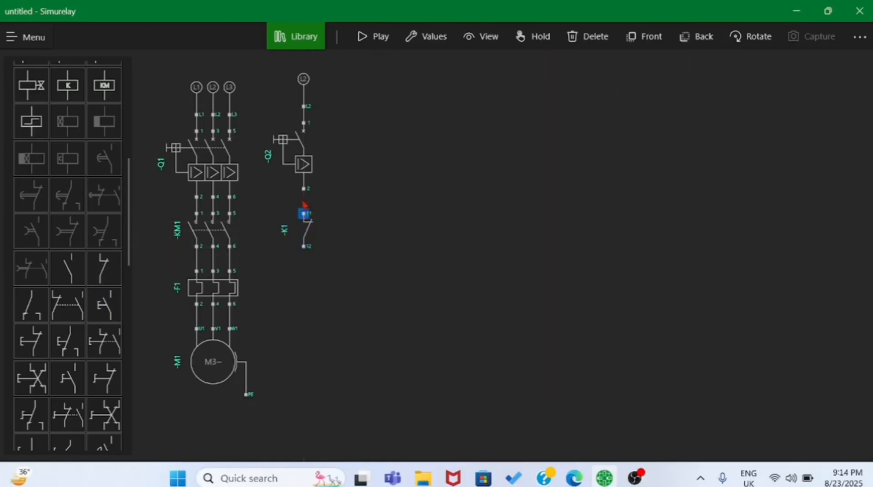
{"action": "left_click", "coordinate": [325, 213]}
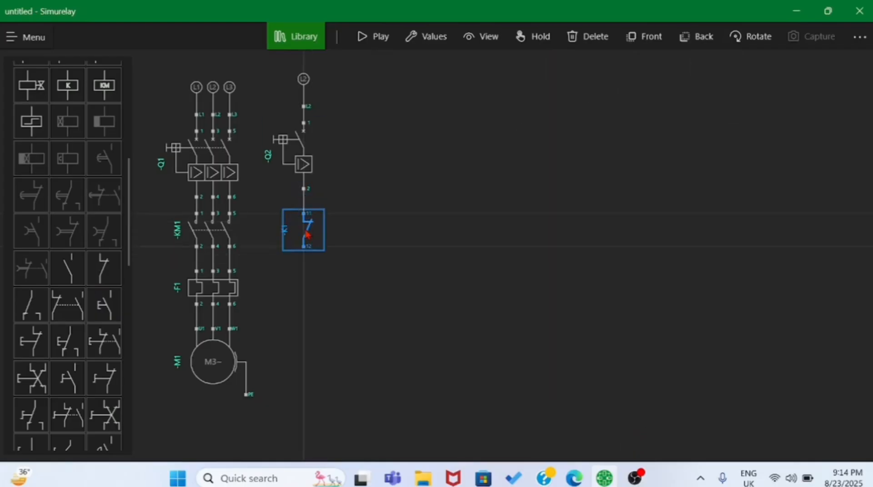
- Change the tag of the normally closed contact below breaker Q2 to -F so it belongs to overload relay F1
{"action": "left_click", "coordinate": [200, 290]}
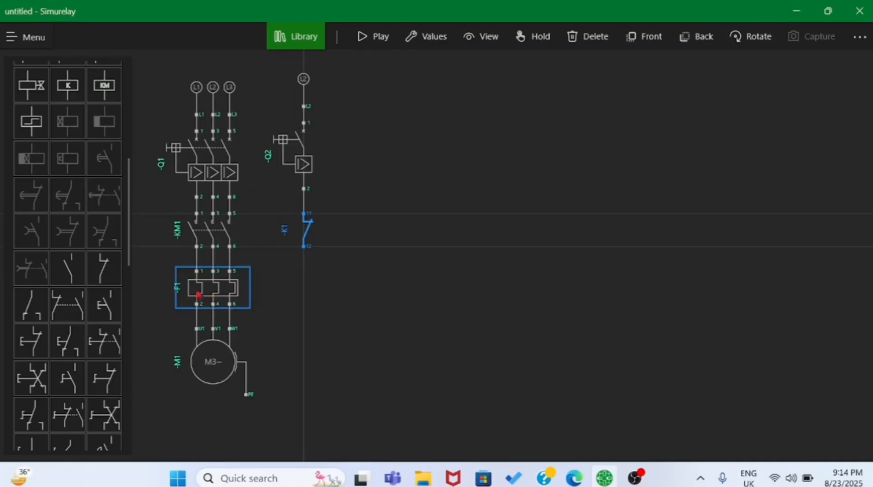
{"action": "left_click", "coordinate": [428, 41]}
{"action": "left_click", "coordinate": [214, 41]}
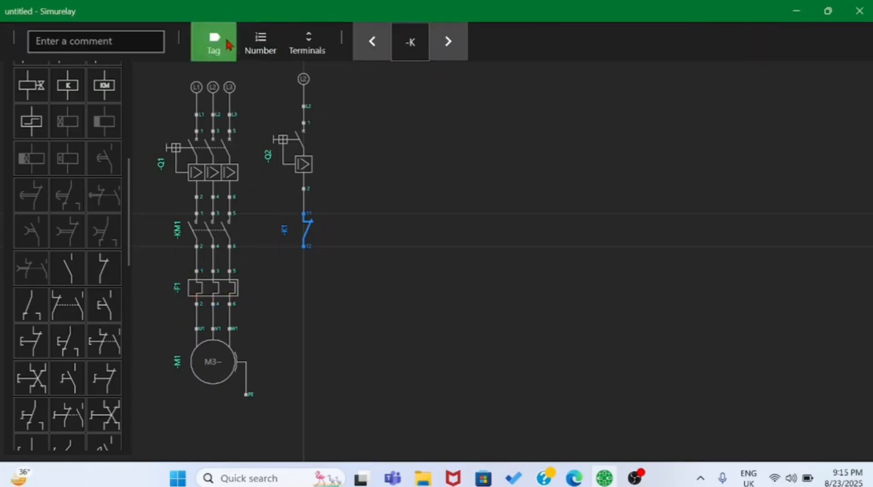
{"action": "left_click", "coordinate": [439, 48]}
{"action": "left_click", "coordinate": [439, 50]}
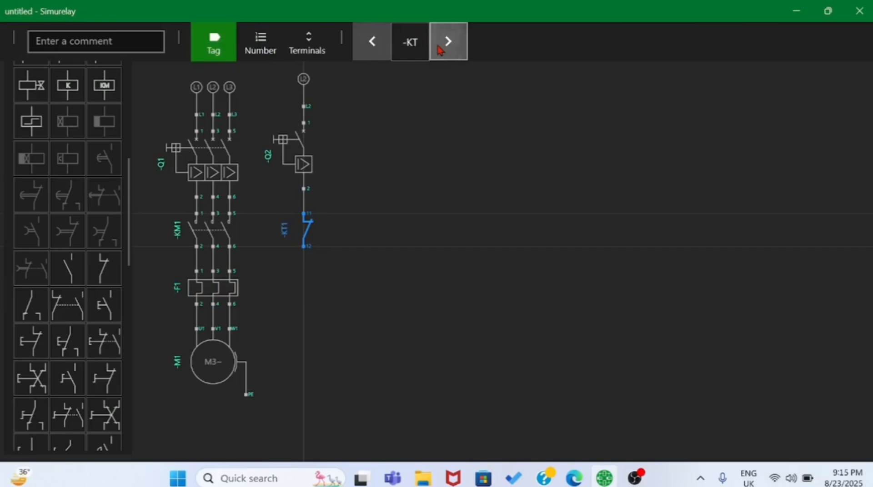
{"action": "left_click", "coordinate": [437, 51]}
{"action": "left_click", "coordinate": [435, 55]}
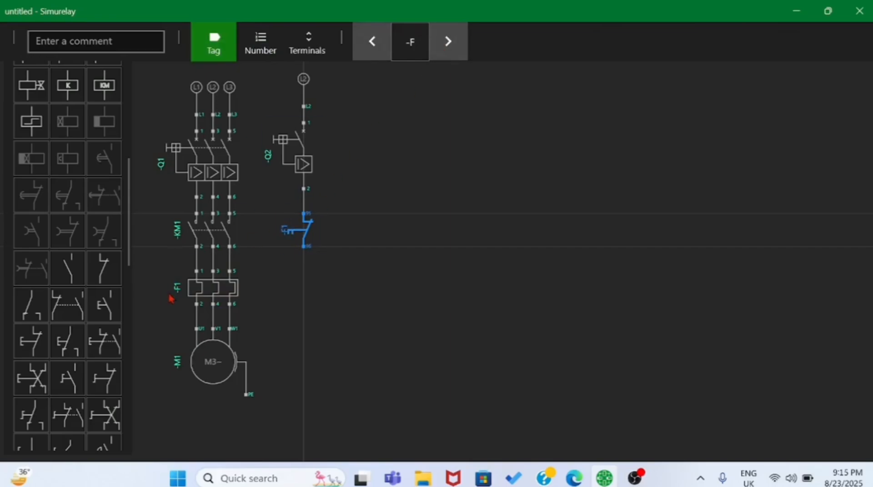
{"action": "left_click", "coordinate": [337, 230]}
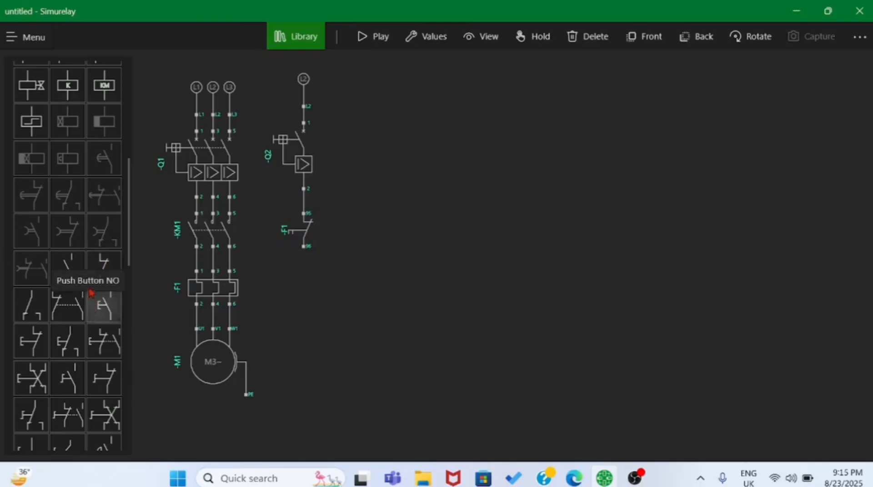
- Place a Push Button NC below the F1 contact and wire its terminal 1 to the contact's terminal 96
{"action": "scroll", "coordinate": [91, 292], "scroll_direction": "down", "scroll_amount": 1}
{"action": "scroll", "coordinate": [91, 292], "scroll_direction": "down", "scroll_amount": 1}
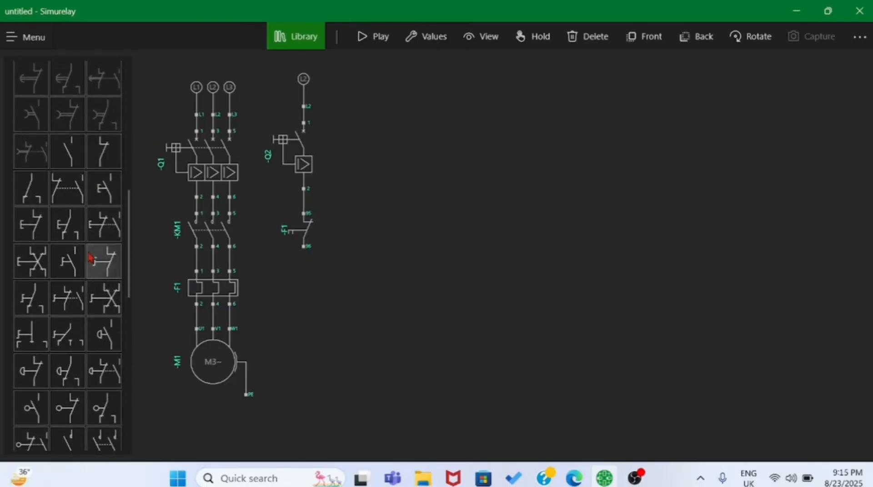
{"action": "scroll", "coordinate": [91, 258], "scroll_direction": "up", "scroll_amount": 4}
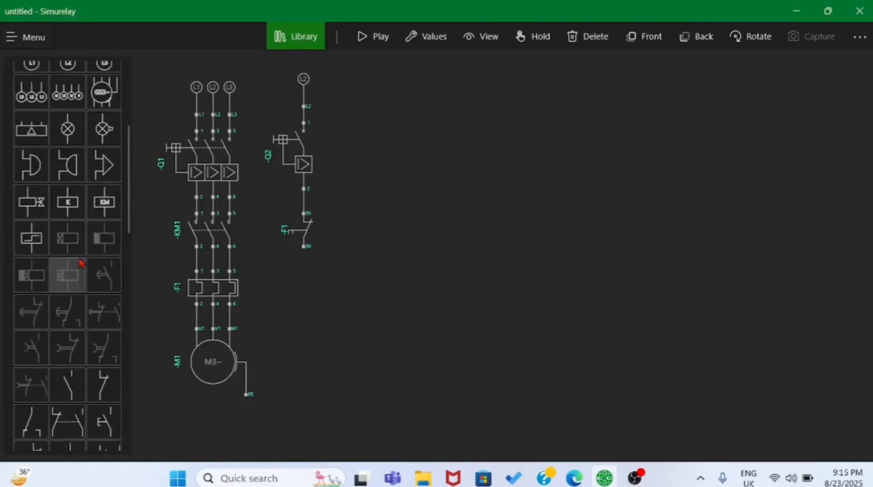
{"action": "scroll", "coordinate": [80, 261], "scroll_direction": "down", "scroll_amount": 5}
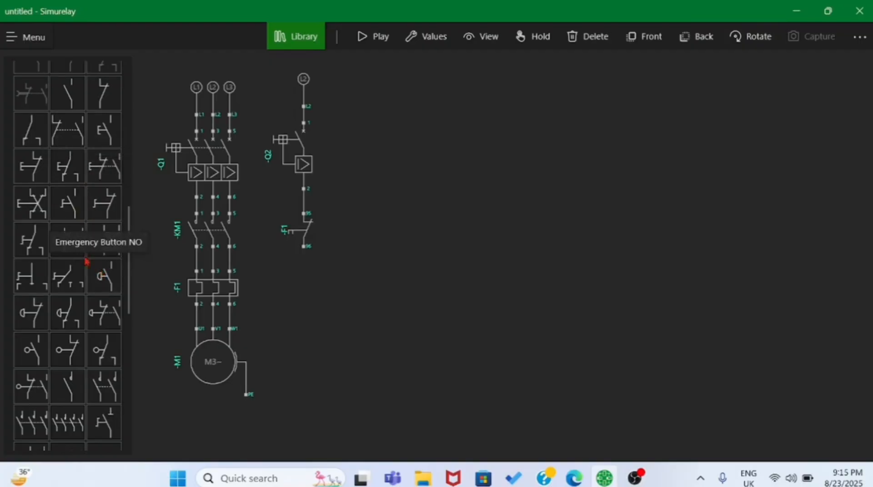
{"action": "scroll", "coordinate": [91, 178], "scroll_direction": "up", "scroll_amount": 2}
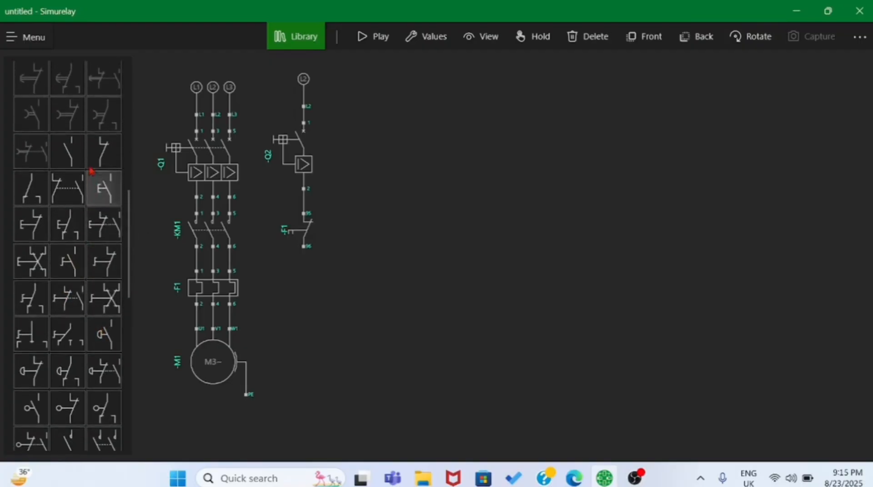
{"action": "left_click", "coordinate": [34, 223]}
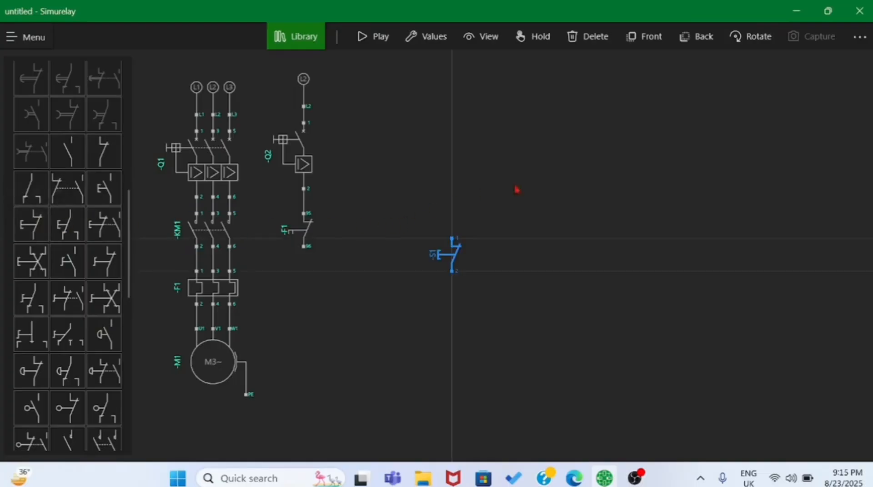
{"action": "left_click_drag", "start_coordinate": [446, 250], "coordinate": [309, 269]}
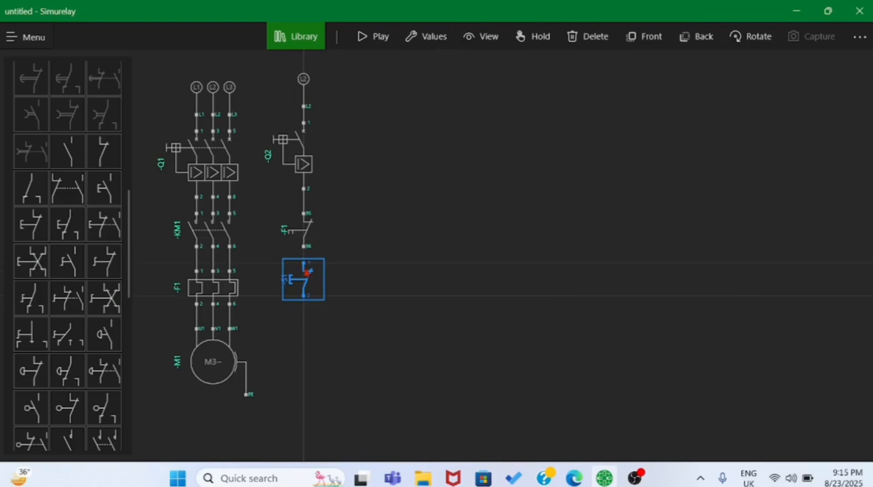
{"action": "left_click", "coordinate": [304, 263]}
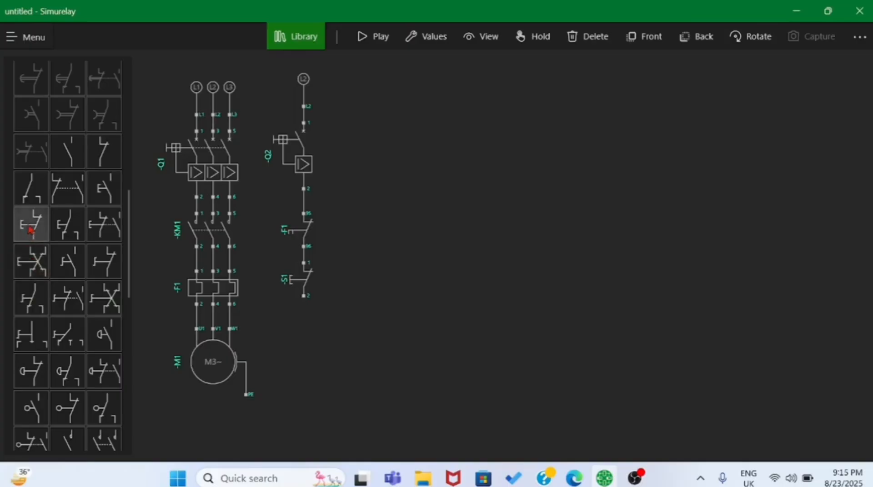
- Place a Push Button NO below push button S1 and wire its terminal 3 to terminal 2 of S1
{"action": "left_click_drag", "start_coordinate": [95, 200], "coordinate": [308, 340]}
{"action": "left_click", "coordinate": [456, 261]}
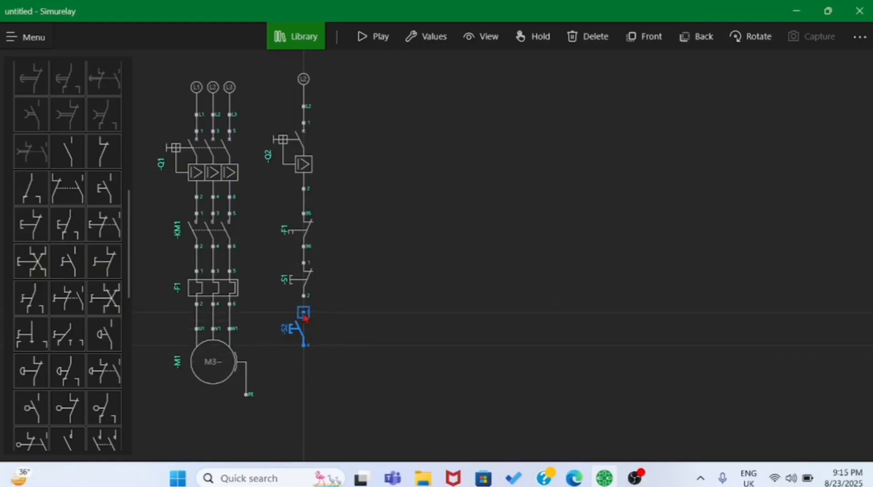
{"action": "left_click", "coordinate": [303, 314]}
{"action": "left_click", "coordinate": [305, 300]}
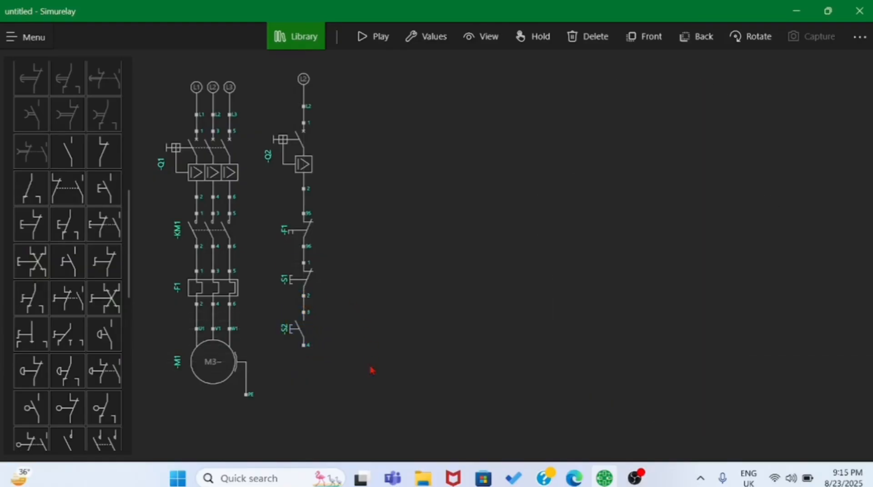
- Place a KM contactor coil below push button S2 with its A1 terminal wired to terminal 4 of S2
{"action": "left_click", "coordinate": [195, 220]}
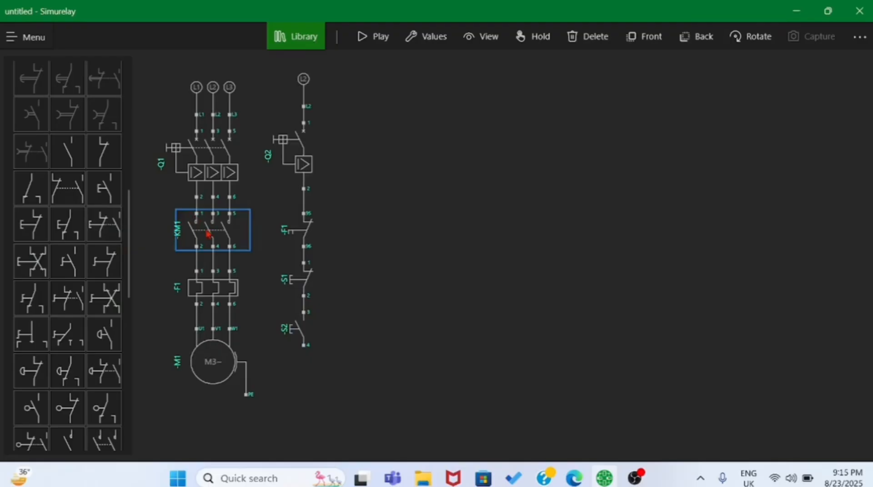
{"action": "scroll", "coordinate": [89, 209], "scroll_direction": "up", "scroll_amount": 5}
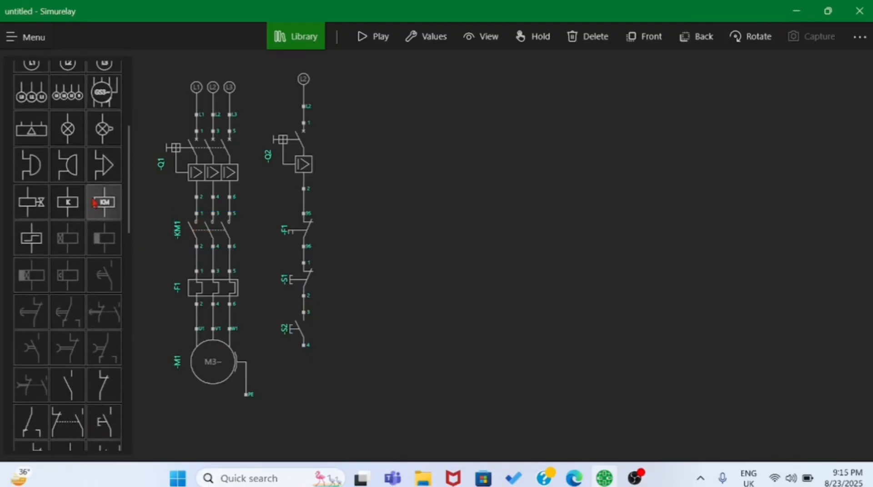
{"action": "left_click_drag", "start_coordinate": [94, 202], "coordinate": [303, 391]}
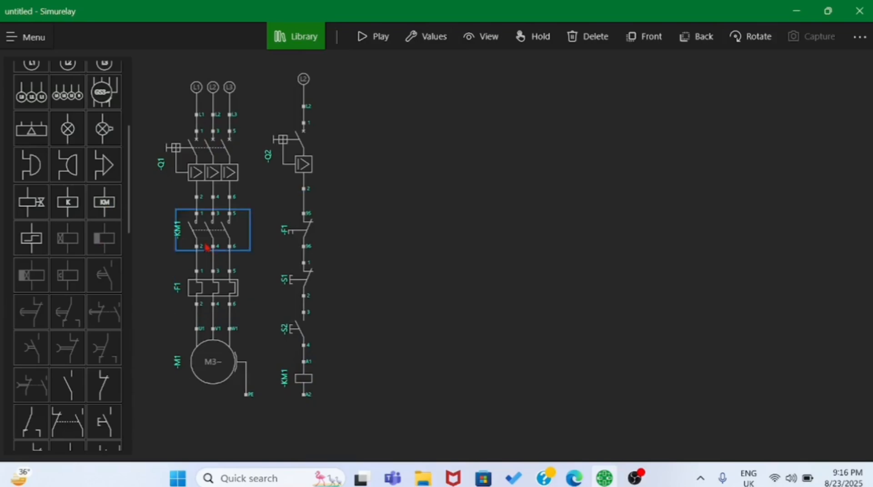
- Place a neutral N terminal below the KM1 coil and wire it to the coil's A2 terminal
{"action": "scroll", "coordinate": [94, 214], "scroll_direction": "up", "scroll_amount": 2}
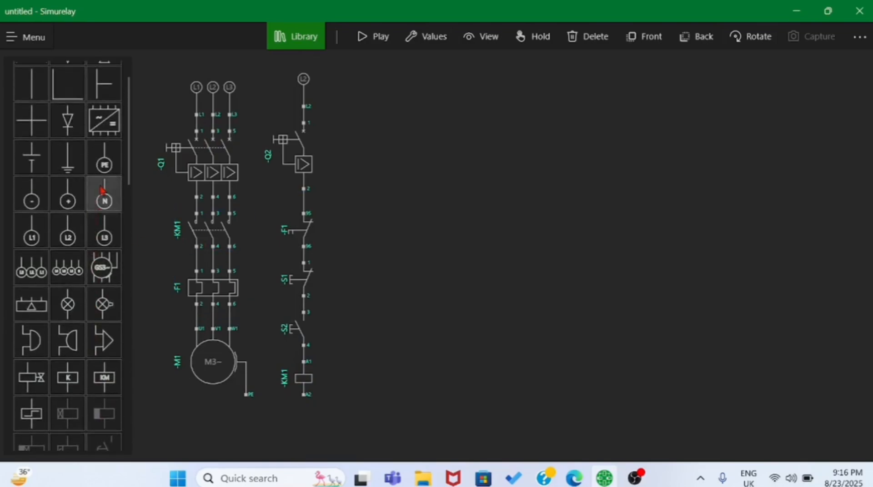
{"action": "left_click", "coordinate": [104, 195]}
{"action": "left_click", "coordinate": [448, 262]}
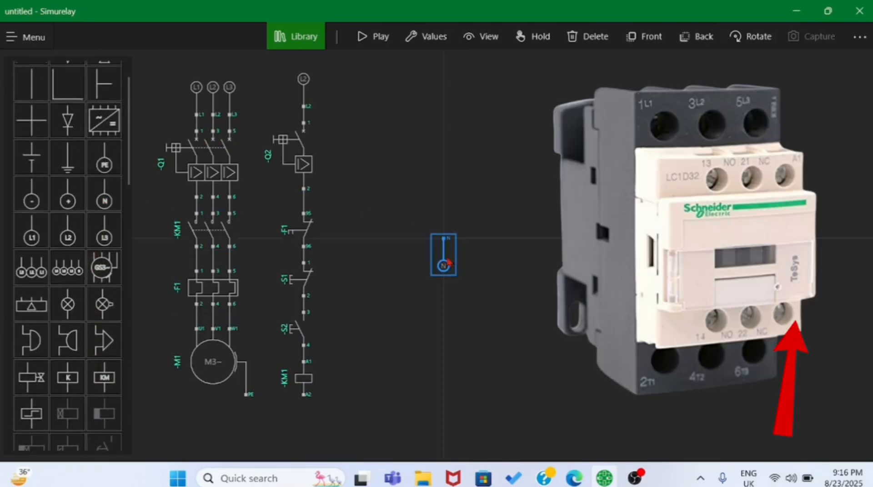
{"action": "left_click_drag", "start_coordinate": [445, 260], "coordinate": [308, 436]}
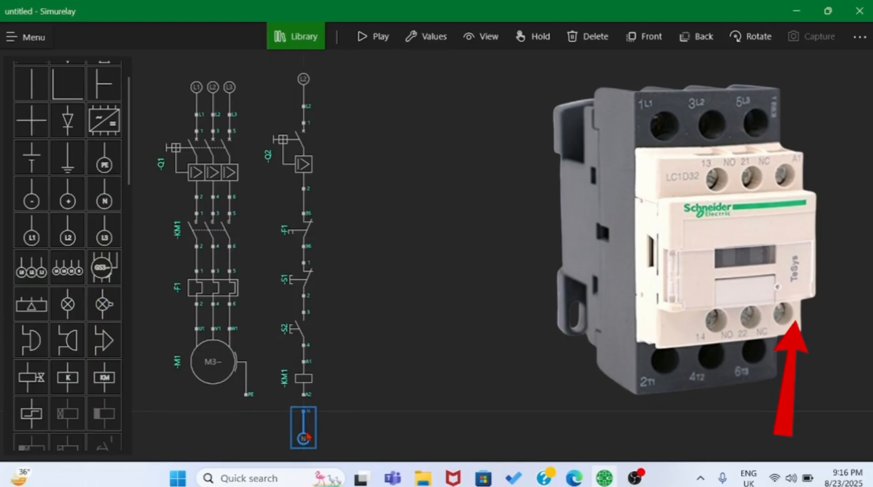
{"action": "left_click", "coordinate": [303, 414]}
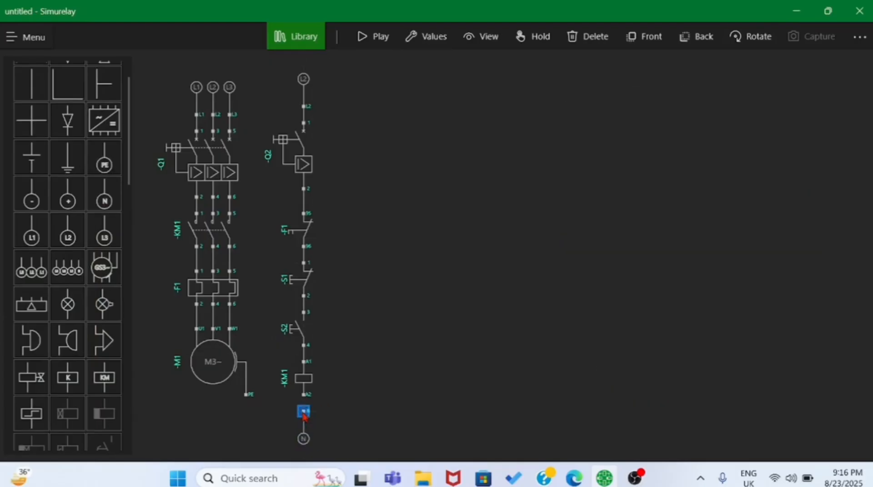
{"action": "left_click_drag", "start_coordinate": [305, 411], "coordinate": [303, 395]}
- Start the simulation and switch on breakers Q1 and Q2
{"action": "left_click", "coordinate": [368, 39]}
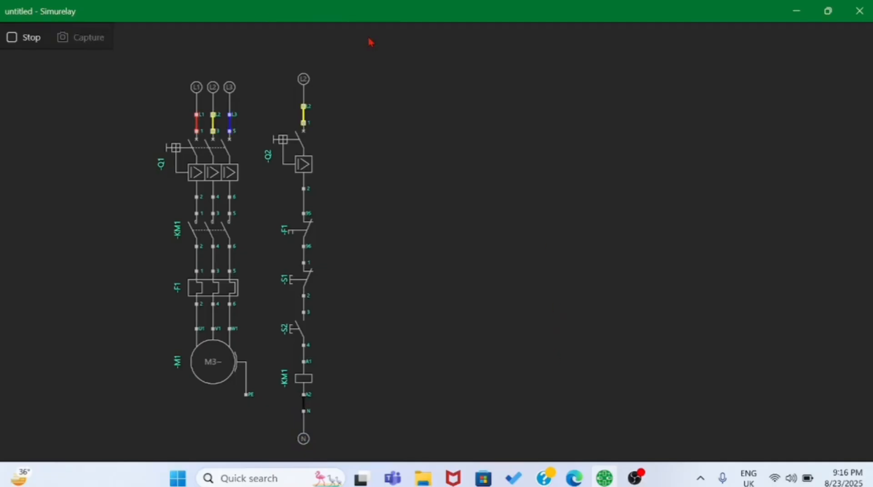
{"action": "left_click", "coordinate": [176, 151]}
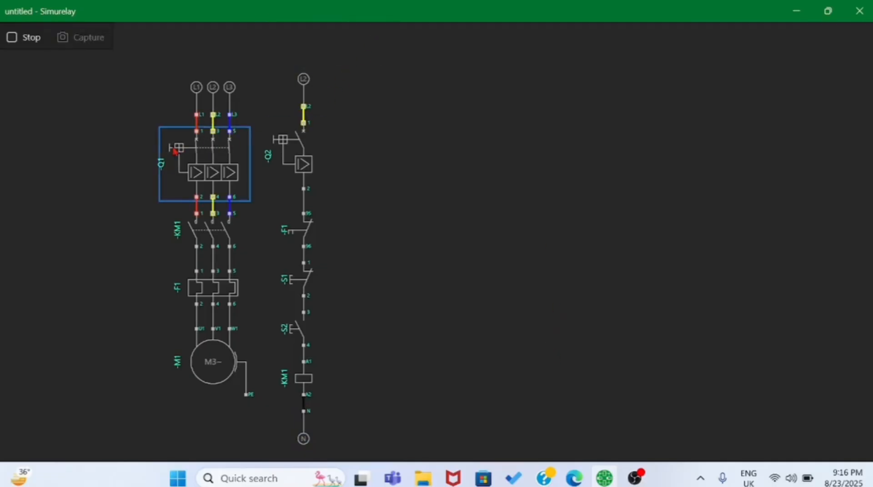
{"action": "left_click", "coordinate": [288, 148]}
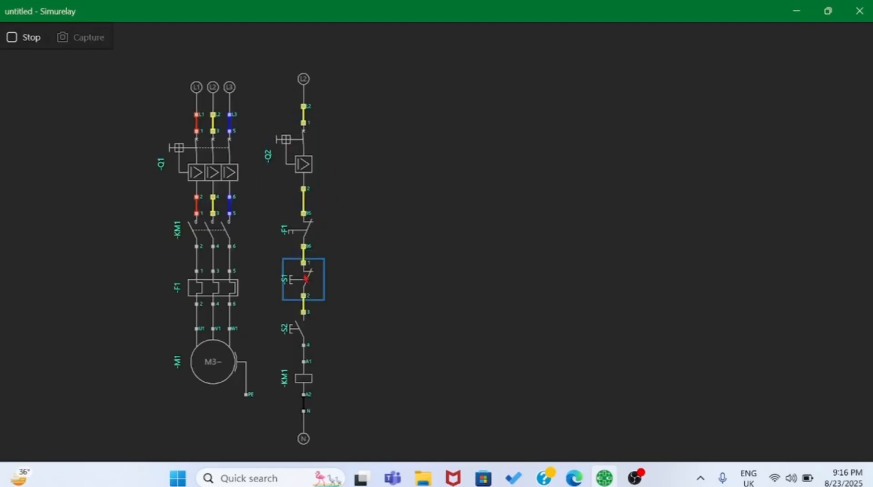
- Operate push button S2 repeatedly to test how it controls coil KM1 and the motor, and stop the simulation
{"action": "left_click", "coordinate": [300, 333]}
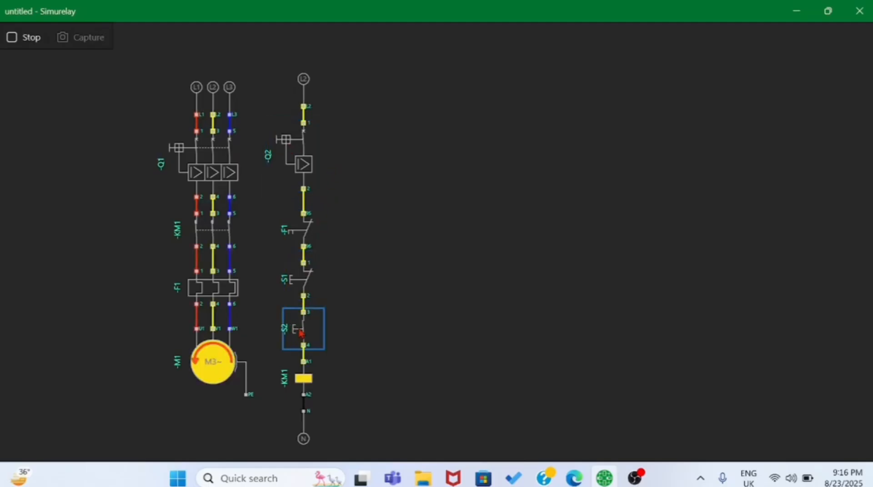
{"action": "left_click", "coordinate": [300, 334]}
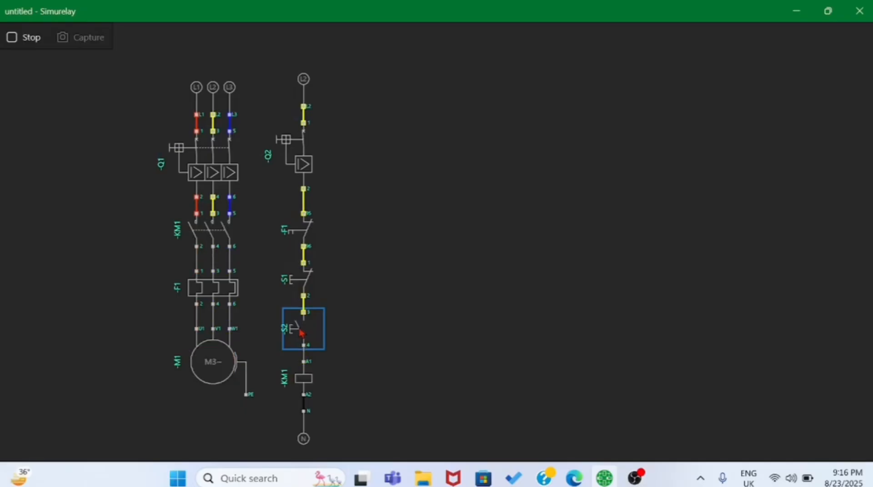
{"action": "left_click", "coordinate": [300, 333]}
{"action": "left_click", "coordinate": [300, 333]}
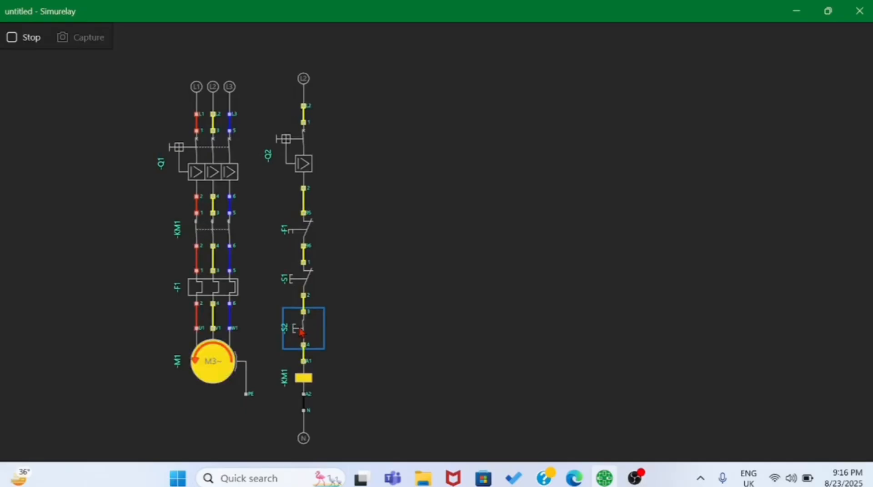
{"action": "left_click", "coordinate": [300, 333]}
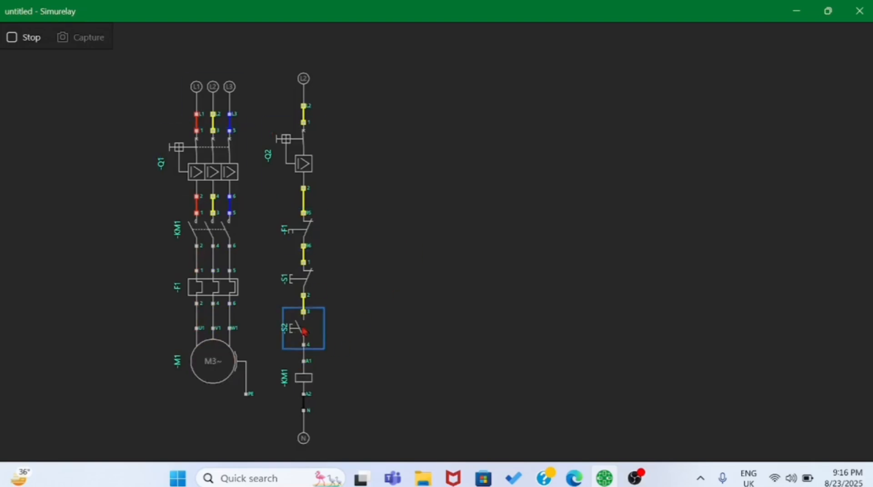
{"action": "left_click", "coordinate": [301, 330]}
{"action": "left_click", "coordinate": [302, 330]}
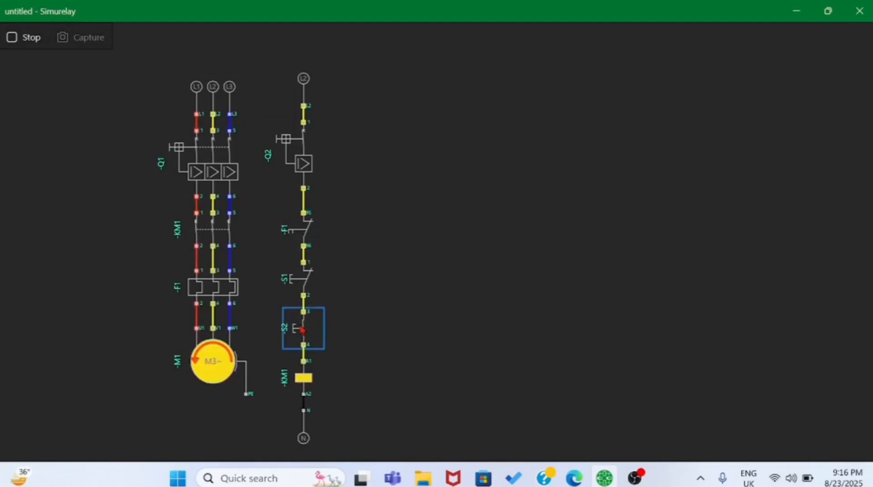
{"action": "left_click", "coordinate": [301, 331]}
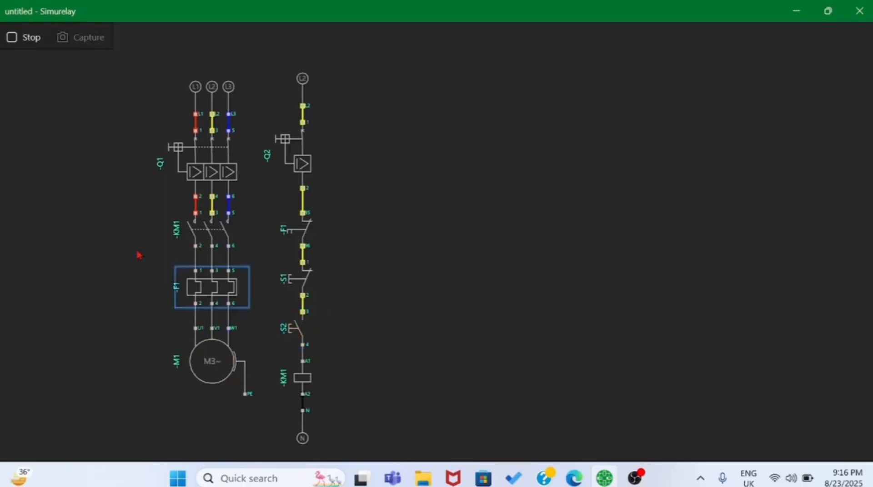
{"action": "left_click", "coordinate": [12, 41]}
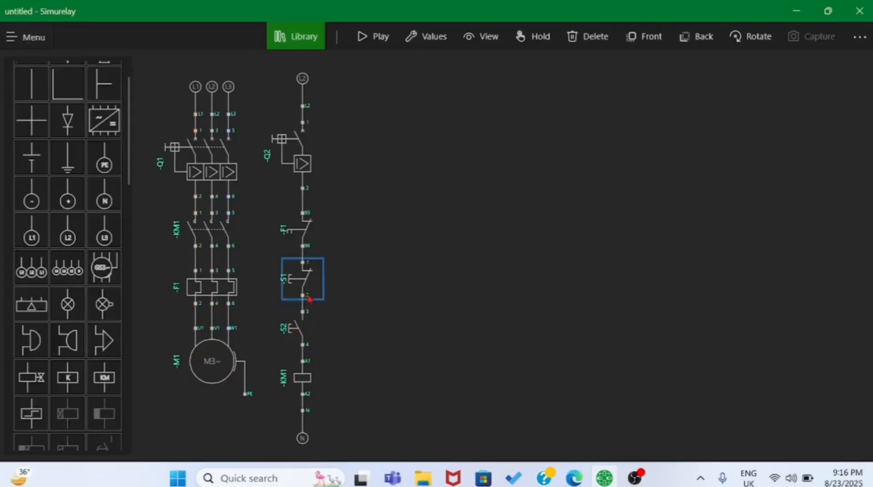
- Add a normally open contact beside S2 and wire it in parallel, terminal 14 to S2's terminal 4 and 13 to 3
{"action": "scroll", "coordinate": [75, 244], "scroll_direction": "up", "scroll_amount": 1}
{"action": "scroll", "coordinate": [75, 244], "scroll_direction": "down", "scroll_amount": 10}
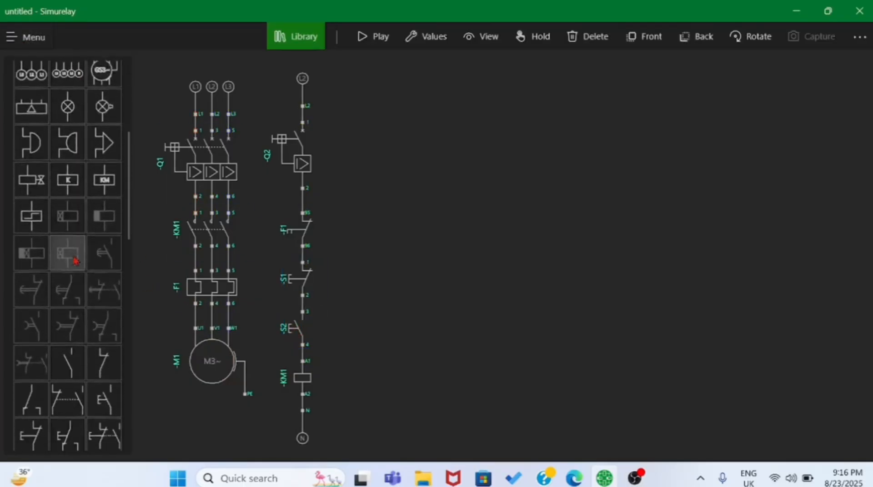
{"action": "left_click_drag", "start_coordinate": [68, 246], "coordinate": [340, 327]}
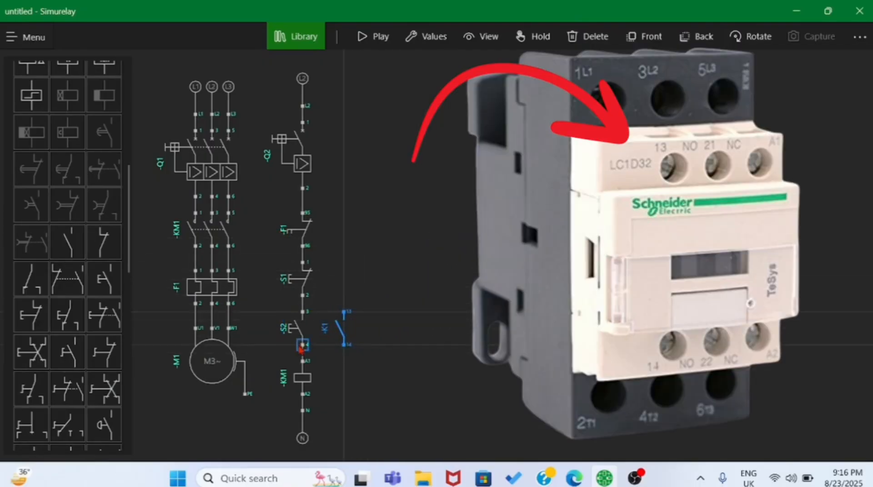
{"action": "left_click_drag", "start_coordinate": [301, 347], "coordinate": [344, 346]}
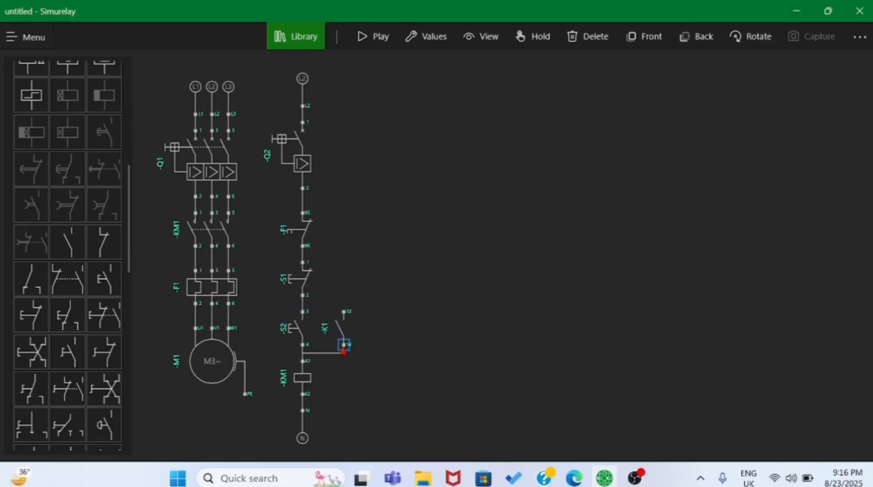
{"action": "left_click_drag", "start_coordinate": [303, 312], "coordinate": [338, 331]}
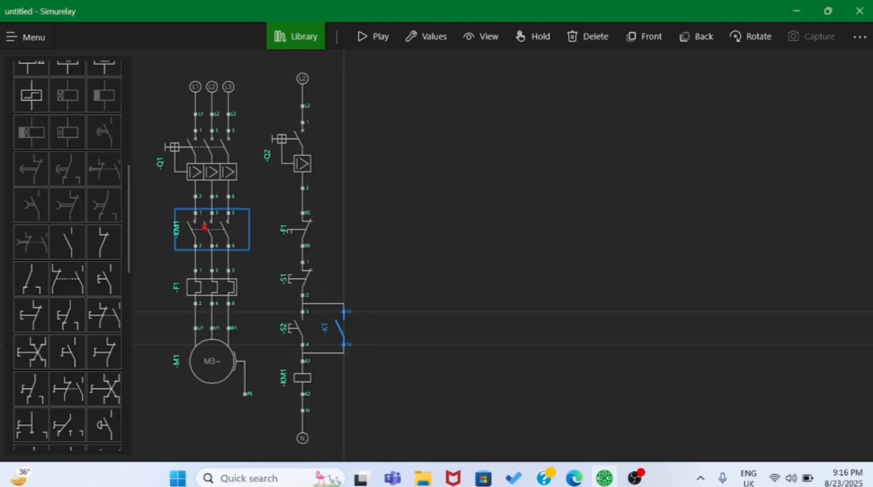
- Change the tag of the normally open contact beside S2 from K to KM, keeping number 1
{"action": "left_click", "coordinate": [425, 36]}
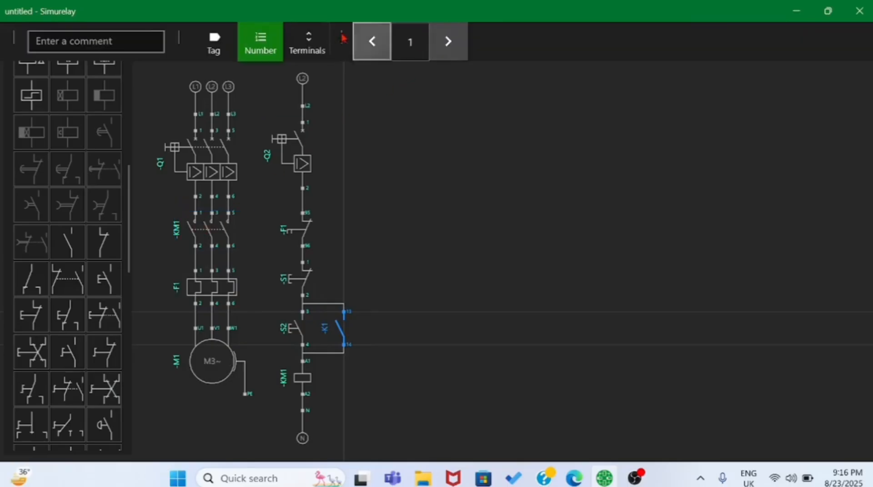
{"action": "left_click", "coordinate": [213, 40]}
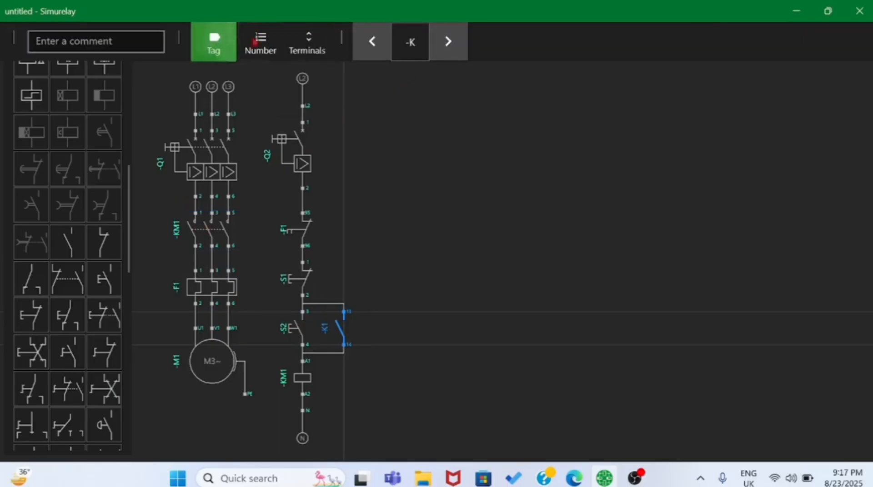
{"action": "left_click", "coordinate": [442, 45]}
{"action": "left_click", "coordinate": [437, 272]}
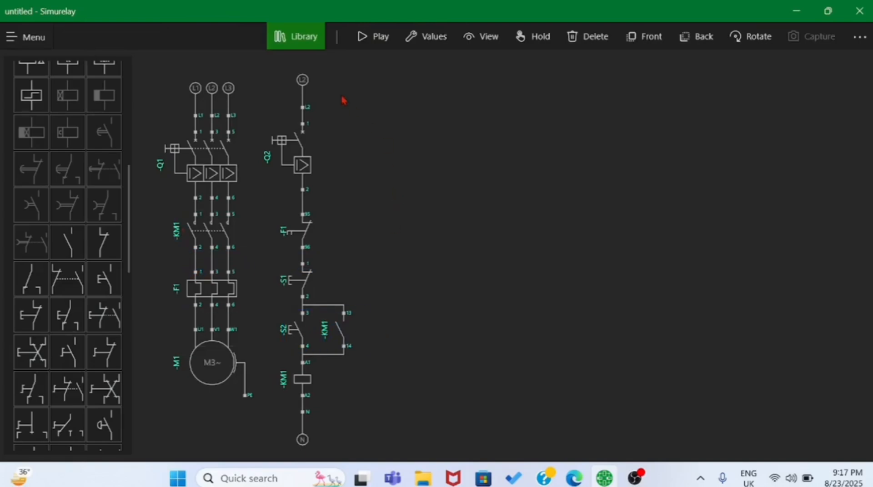
- Run the simulation with breakers Q1 and Q2 on, and alternately start and stop the motor with S2 and S1
{"action": "left_click", "coordinate": [372, 37]}
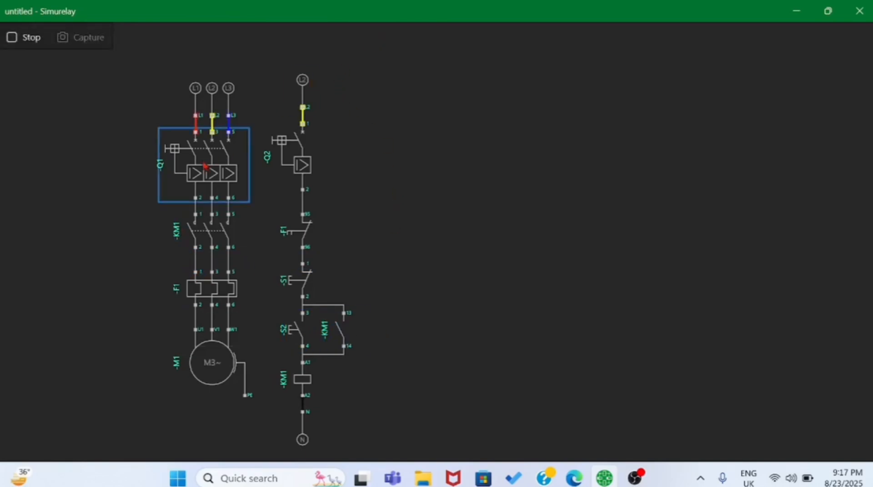
{"action": "left_click", "coordinate": [294, 146]}
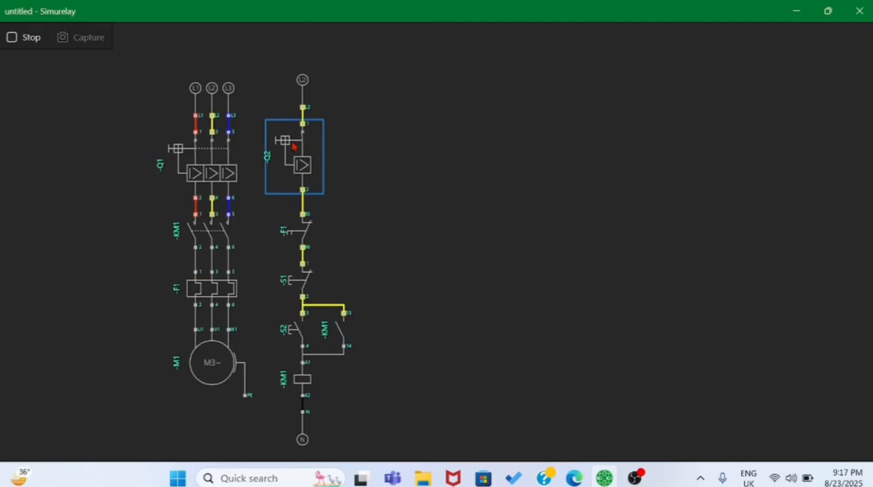
{"action": "left_click", "coordinate": [299, 334]}
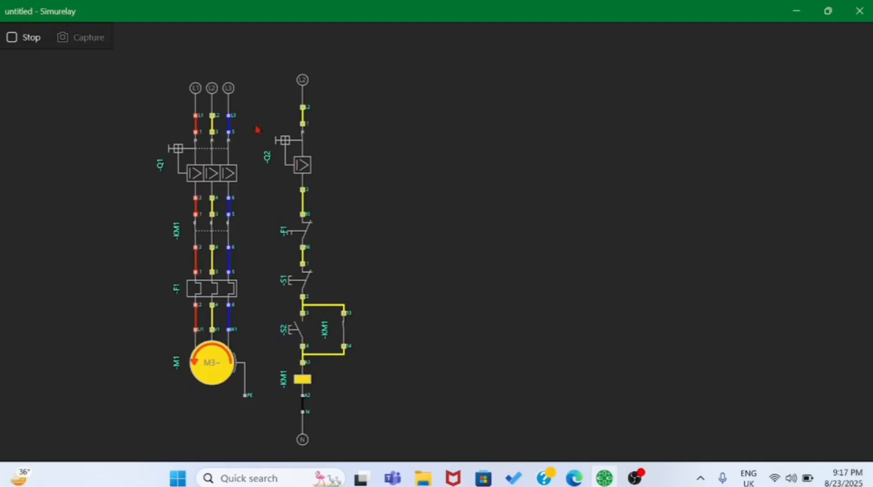
{"action": "left_click", "coordinate": [305, 286]}
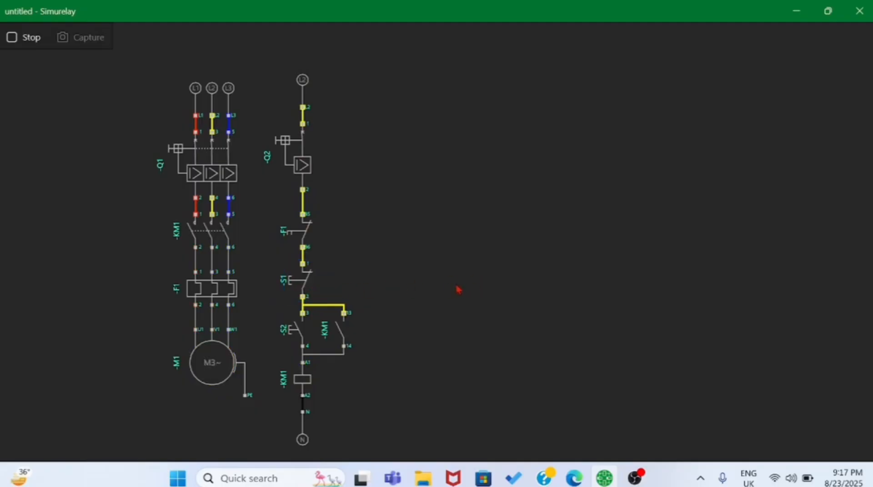
{"action": "left_click", "coordinate": [290, 325]}
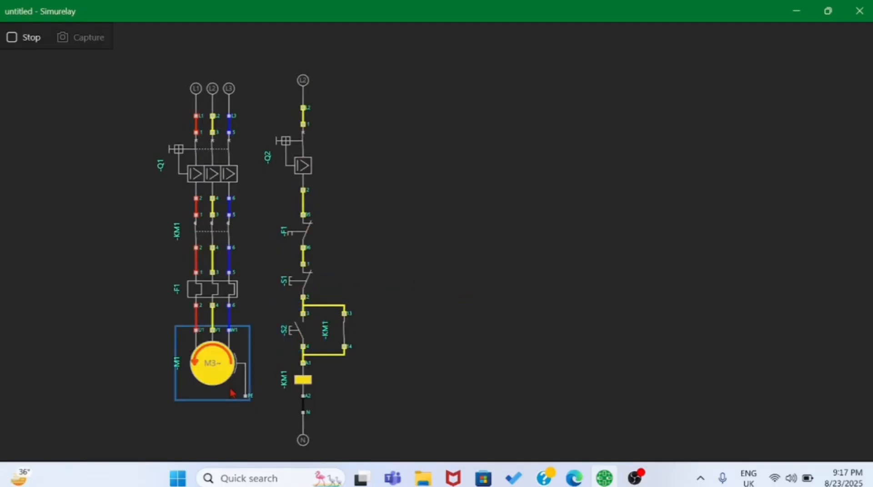
{"action": "left_click", "coordinate": [303, 287]}
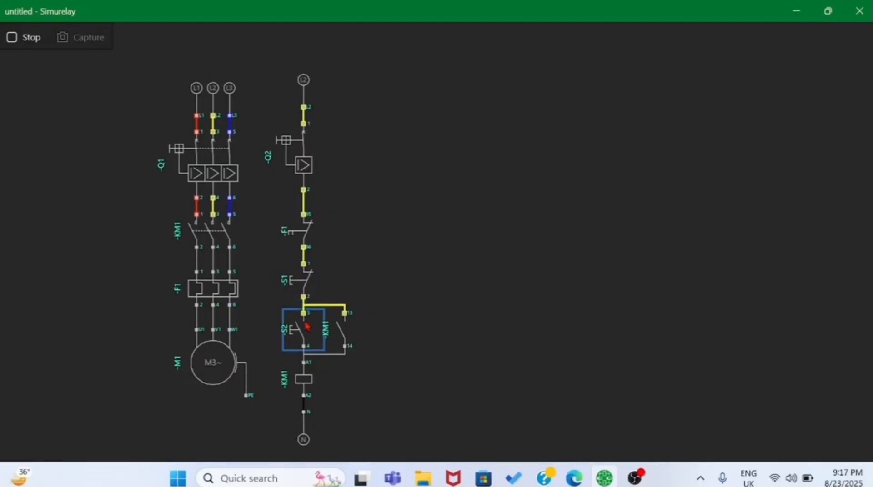
{"action": "left_click", "coordinate": [304, 326]}
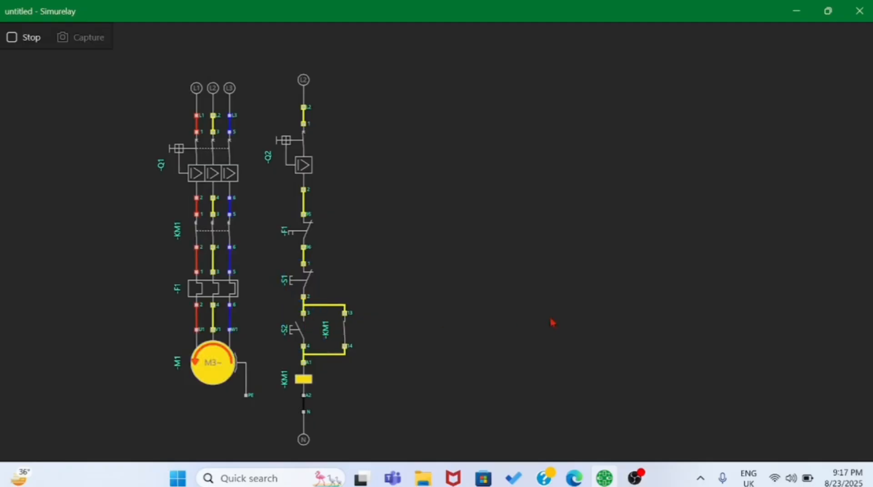
- Trip and reset overload relay F1, restart the motor with S2, and stop the simulation
{"action": "left_click", "coordinate": [204, 289]}
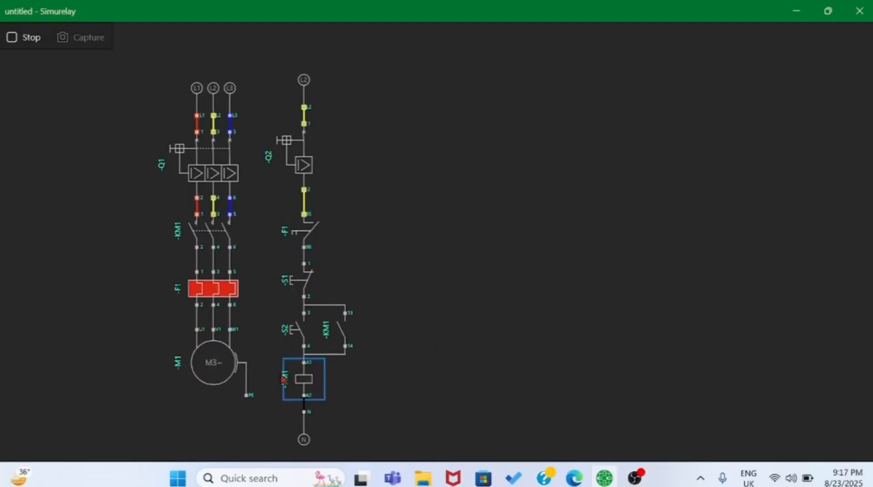
{"action": "left_click", "coordinate": [214, 289]}
{"action": "left_click", "coordinate": [302, 329]}
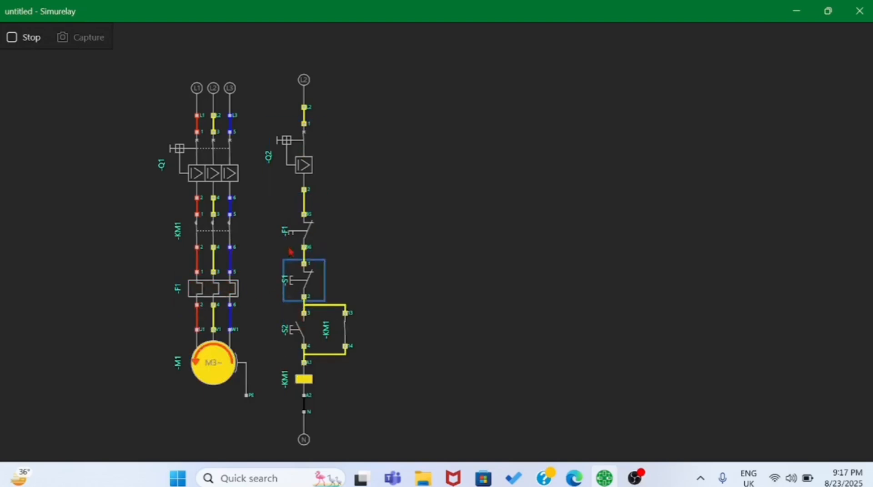
{"action": "left_click", "coordinate": [11, 38]}
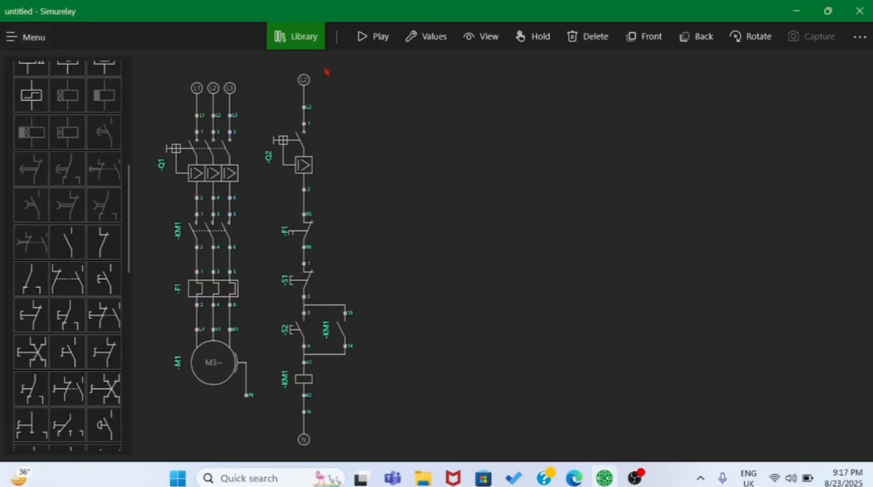
- Replace the L2 source above breaker Q2 with a rotated L3 source connected to Q2's terminal 1
{"action": "left_click", "coordinate": [311, 89]}
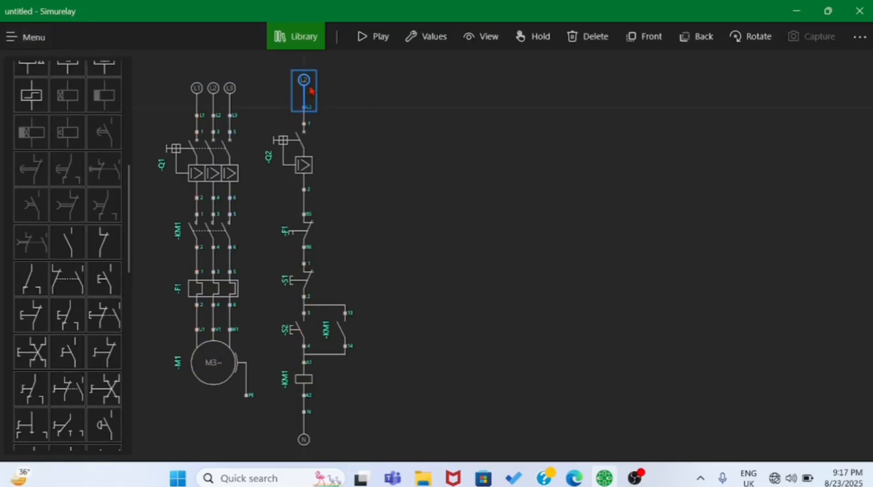
{"action": "left_click", "coordinate": [587, 36]}
{"action": "scroll", "coordinate": [68, 168], "scroll_direction": "up", "scroll_amount": 1}
{"action": "scroll", "coordinate": [67, 168], "scroll_direction": "up", "scroll_amount": 5}
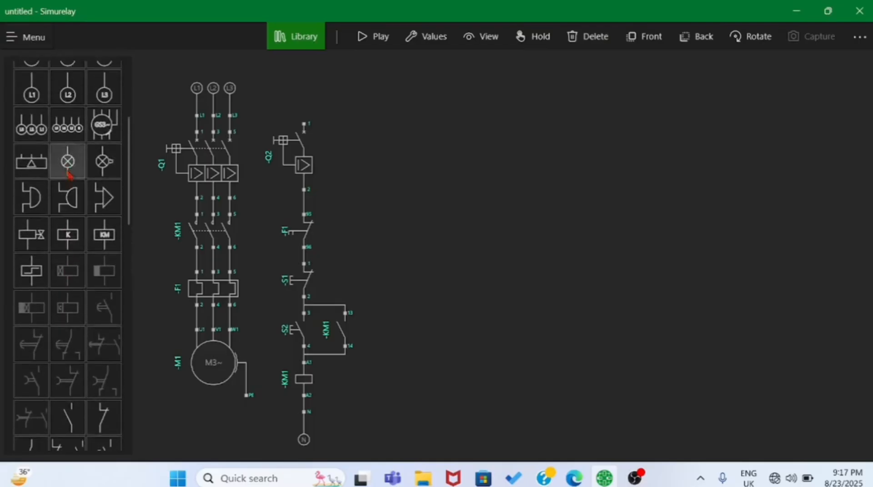
{"action": "left_click", "coordinate": [103, 147]}
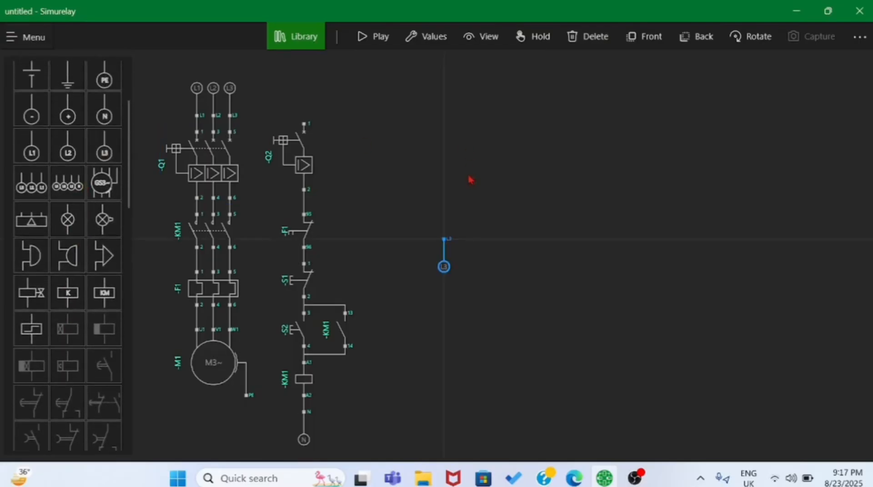
{"action": "left_click", "coordinate": [748, 40]}
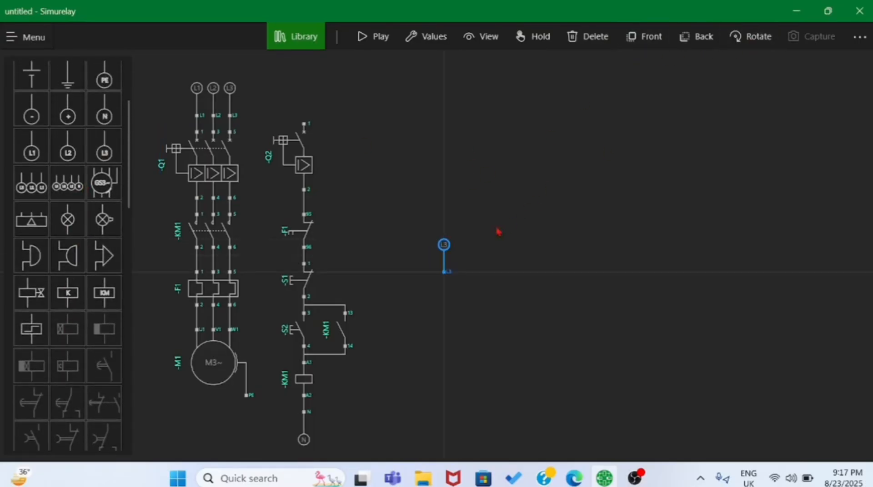
{"action": "mouse_move", "coordinate": [445, 246]}
{"action": "left_mouse_down"}
{"action": "mouse_move", "coordinate": [383, 139]}
{"action": "mouse_move", "coordinate": [285, 54]}
{"action": "mouse_move", "coordinate": [306, 88]}
{"action": "mouse_move", "coordinate": [303, 123]}
{"action": "left_mouse_up"}
- Simulate the L3-fed circuit with Q1 and Q2 on, starting the motor with S2, stopping it with S1 and restarting it
{"action": "left_click", "coordinate": [366, 37]}
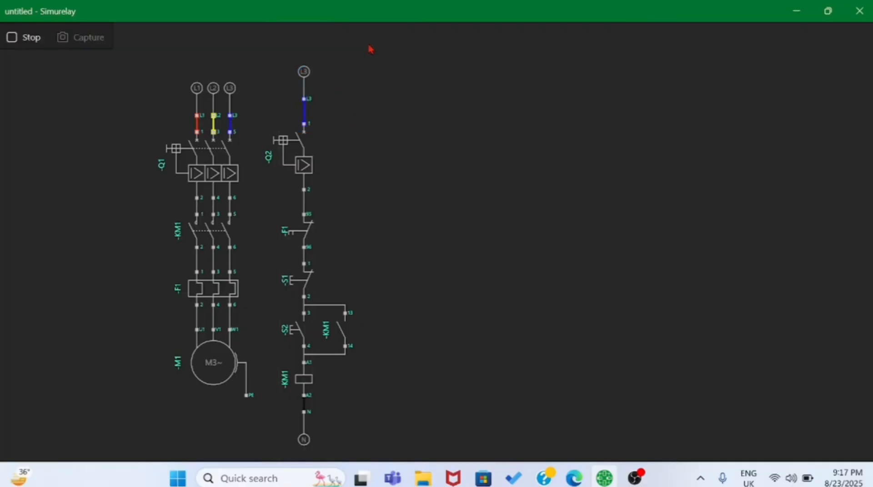
{"action": "left_click", "coordinate": [176, 148]}
{"action": "left_click", "coordinate": [282, 140]}
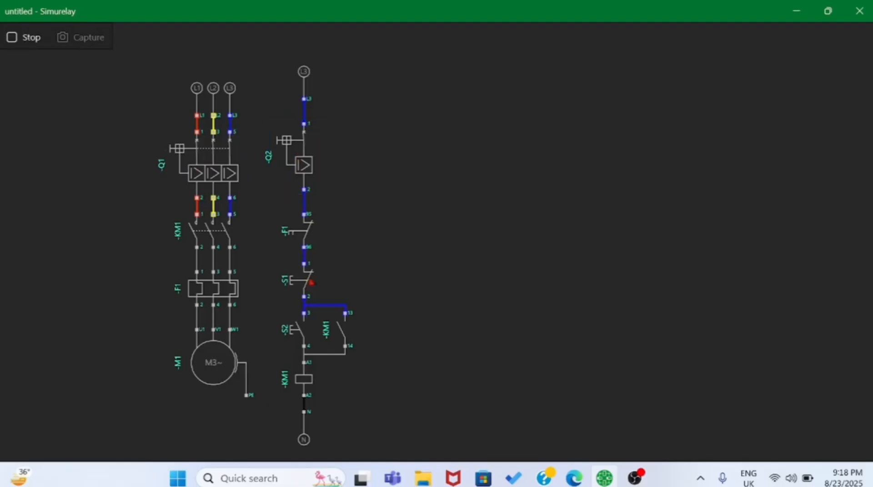
{"action": "left_click", "coordinate": [293, 334]}
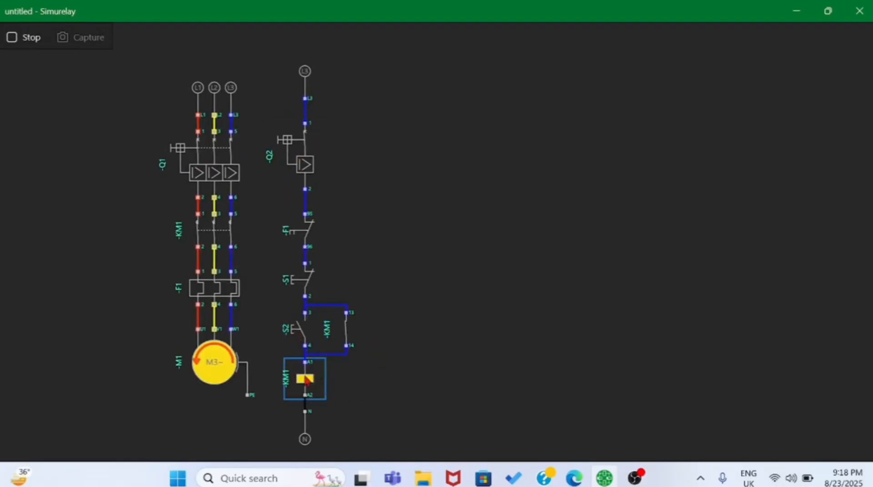
{"action": "left_click", "coordinate": [306, 281]}
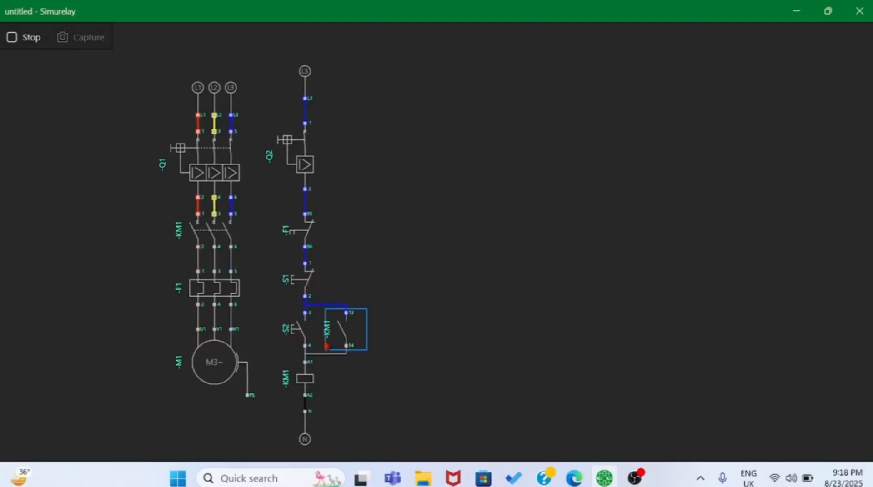
{"action": "left_click", "coordinate": [298, 332]}
- Trip overload relay F1 while the motor runs, reset it, and end the simulation
{"action": "left_click", "coordinate": [213, 309]}
{"action": "left_click", "coordinate": [214, 291]}
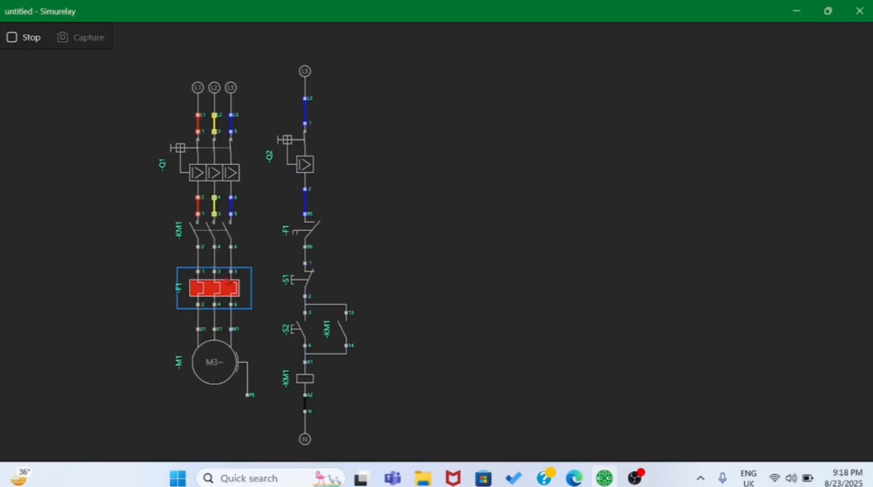
{"action": "left_click", "coordinate": [218, 287]}
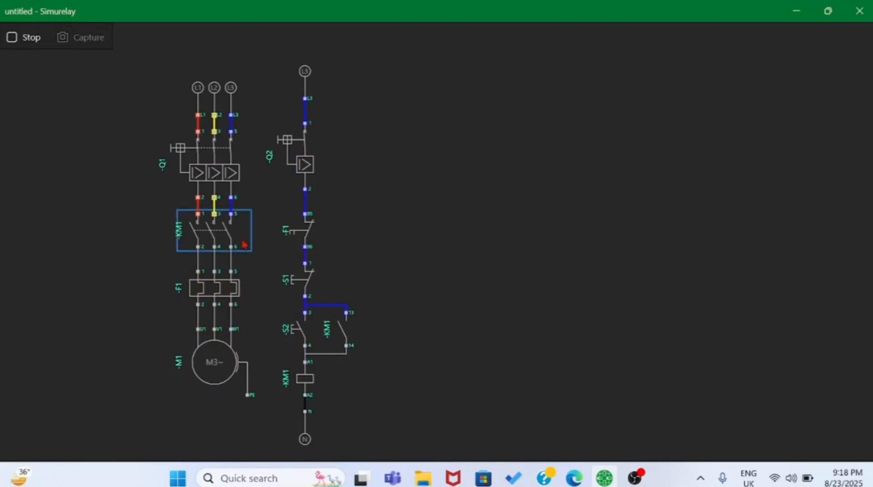
{"action": "left_click", "coordinate": [12, 38]}
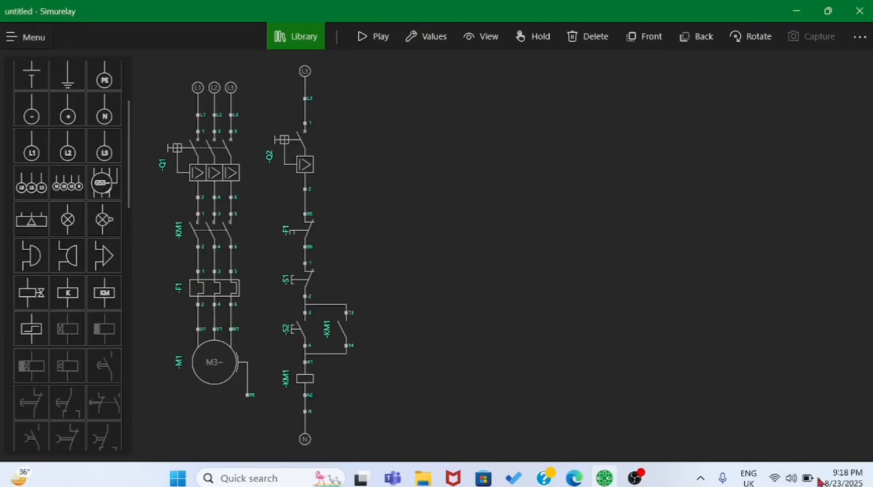
- Add an indicator lamp beside the KM1 coil and wire it in parallel, X2 to A2 and X1 to A1
{"action": "left_click", "coordinate": [67, 220]}
{"action": "left_click_drag", "start_coordinate": [426, 255], "coordinate": [412, 386]}
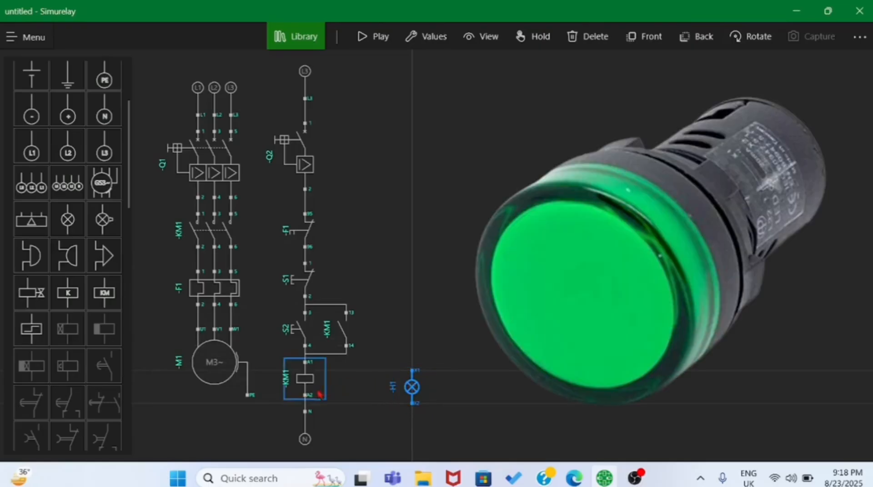
{"action": "left_click", "coordinate": [305, 396]}
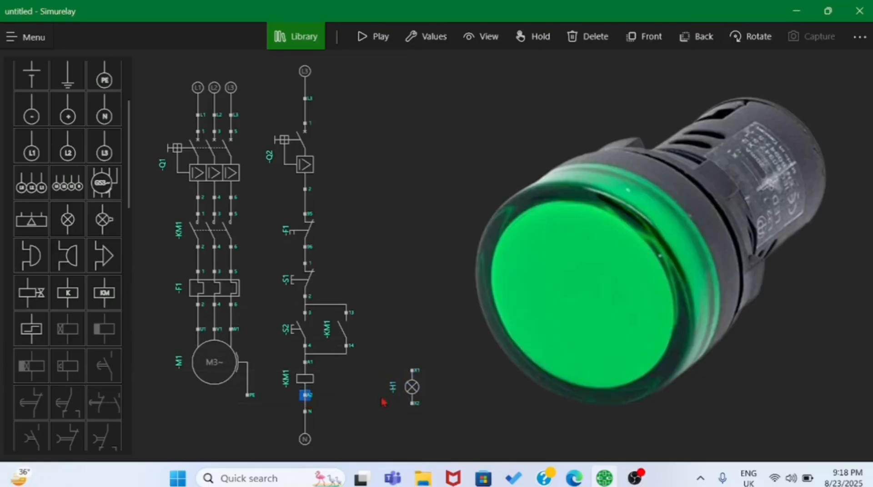
{"action": "left_click", "coordinate": [412, 404]}
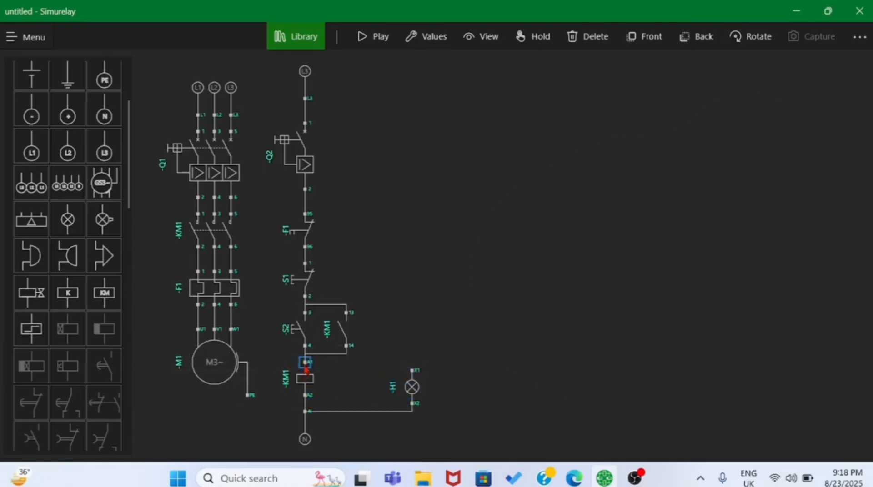
{"action": "left_click", "coordinate": [412, 371]}
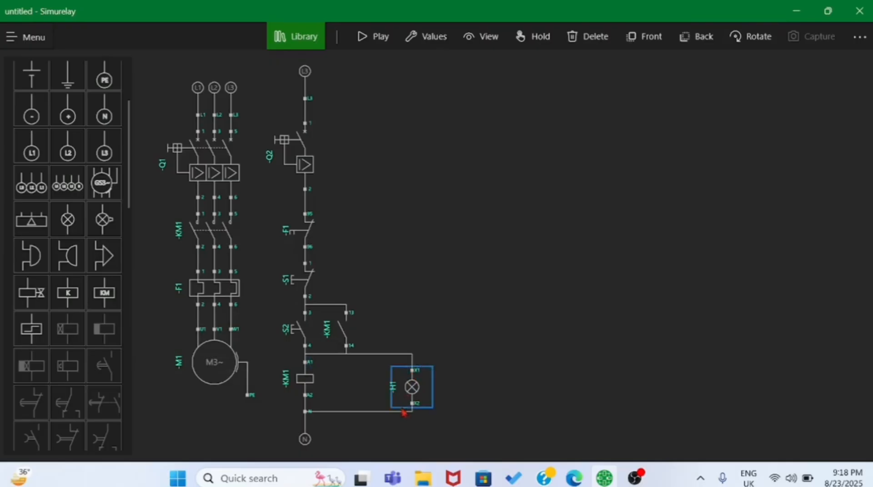
- Set the color of indicator lamp H1 to green
{"action": "left_click", "coordinate": [411, 387]}
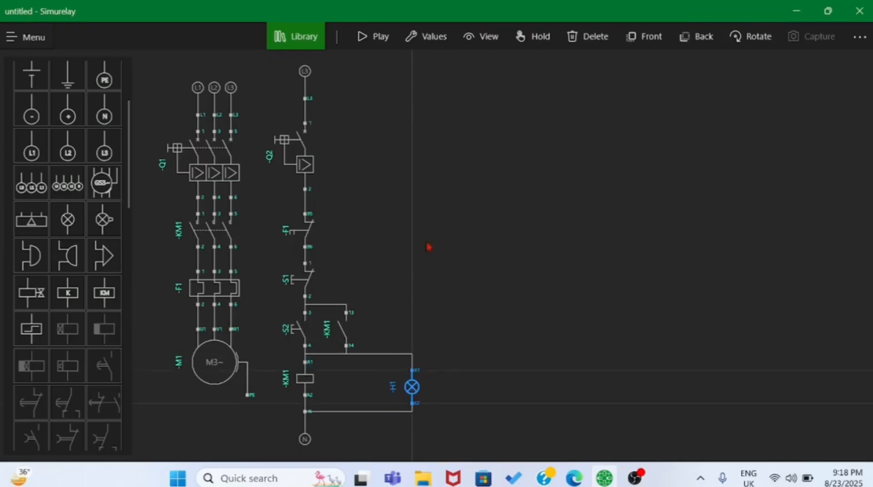
{"action": "left_click", "coordinate": [413, 36]}
{"action": "left_click", "coordinate": [269, 53]}
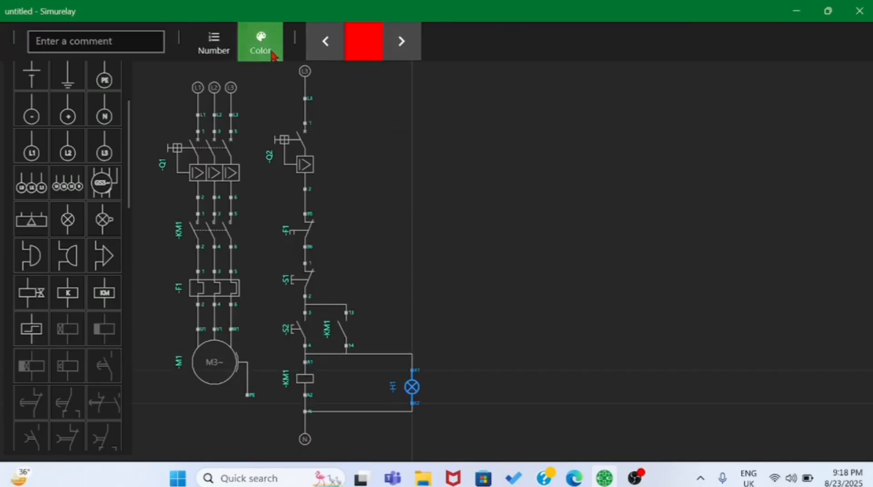
{"action": "left_click", "coordinate": [400, 42]}
{"action": "left_click", "coordinate": [491, 294]}
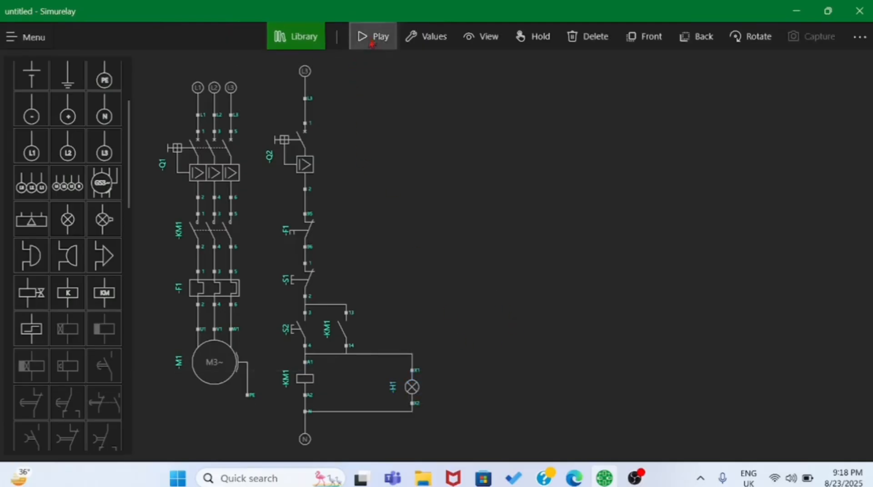
- Start the simulation of the circuit with lamp H1 and switch on breakers Q1 and Q2
{"action": "left_click", "coordinate": [372, 37]}
{"action": "left_click", "coordinate": [214, 157]}
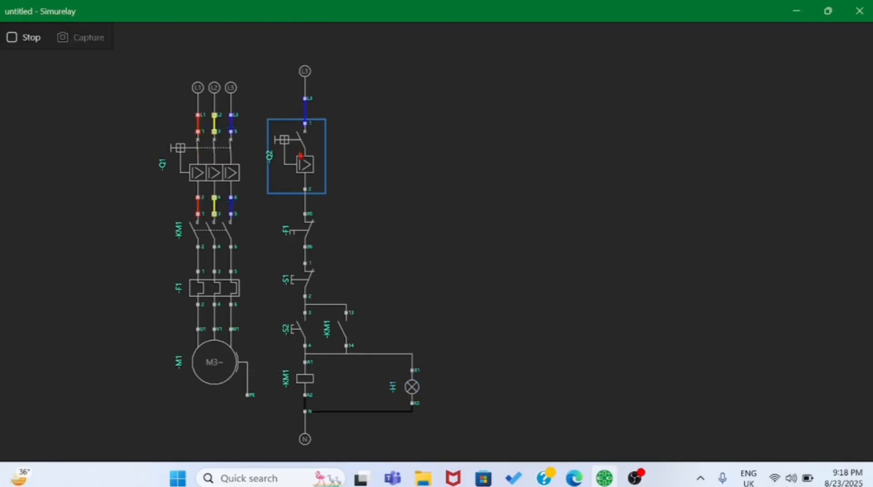
{"action": "left_click", "coordinate": [302, 157]}
- Test lamp H1 by starting the motor with S2, stopping it with S1, restarting it and tripping overload relay F1
{"action": "left_click", "coordinate": [305, 339]}
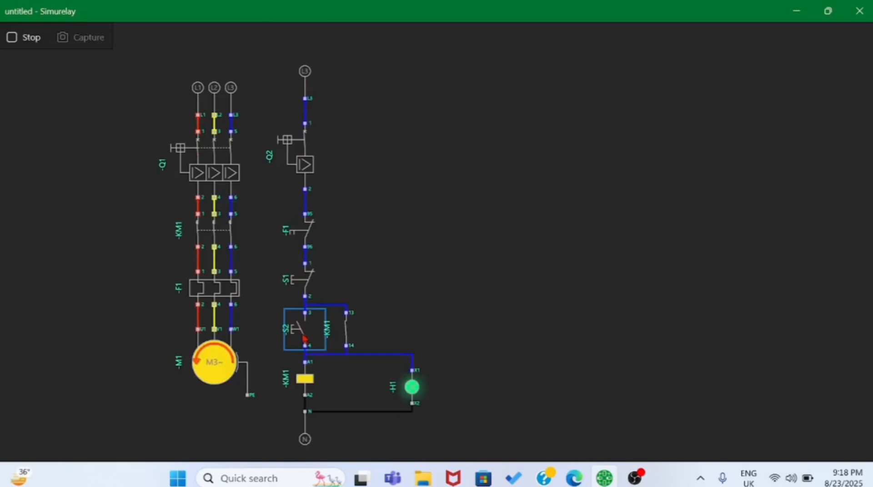
{"action": "left_click", "coordinate": [303, 277]}
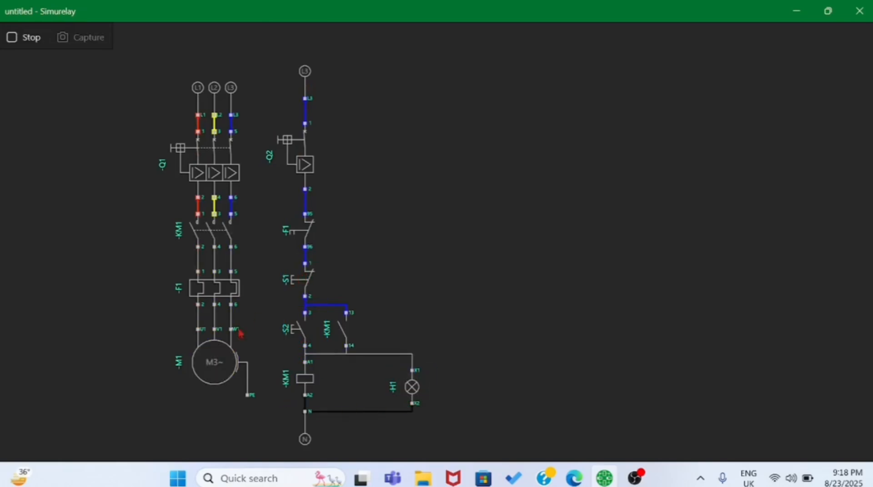
{"action": "left_click", "coordinate": [300, 332]}
{"action": "left_click", "coordinate": [230, 291]}
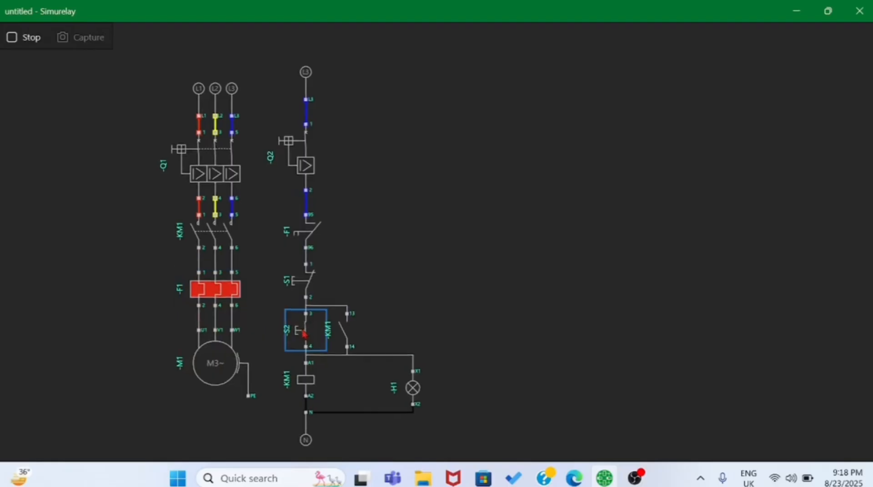
- Test overload relay F1 by resetting, tripping and resetting it again, restart the motor with S2, and stop the simulation
{"action": "left_click", "coordinate": [237, 295]}
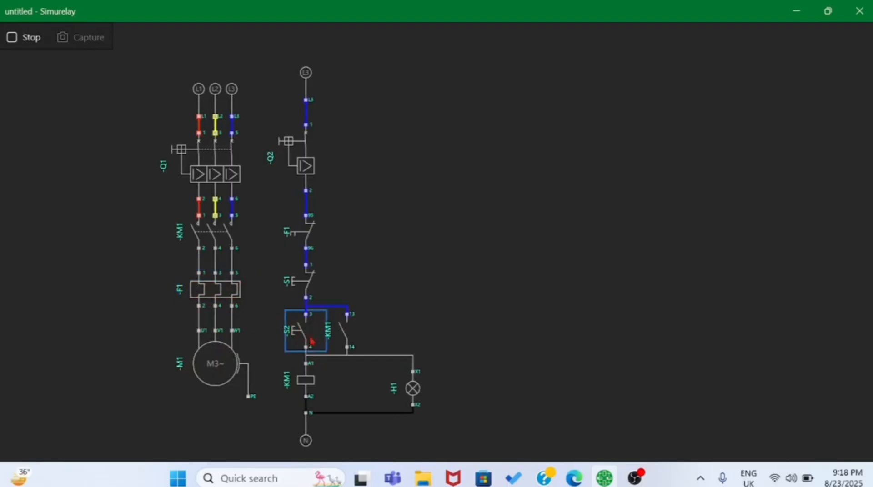
{"action": "left_click", "coordinate": [229, 297]}
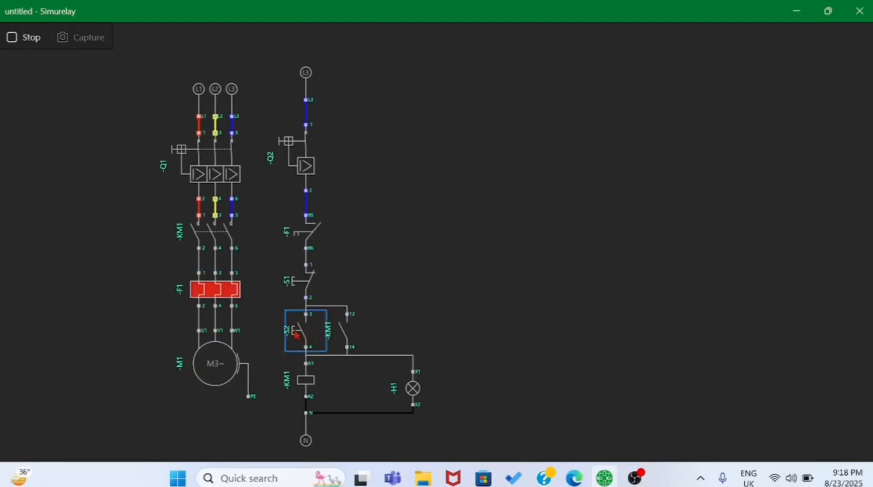
{"action": "left_click", "coordinate": [237, 295]}
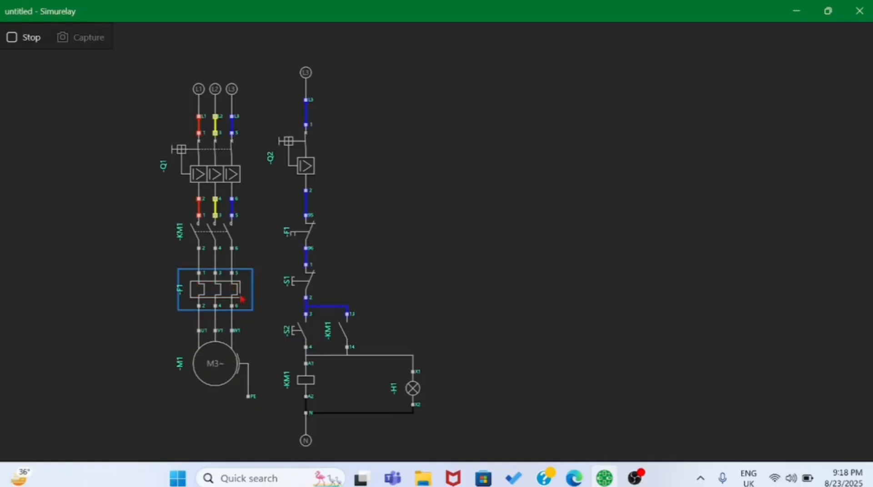
{"action": "left_click", "coordinate": [305, 334]}
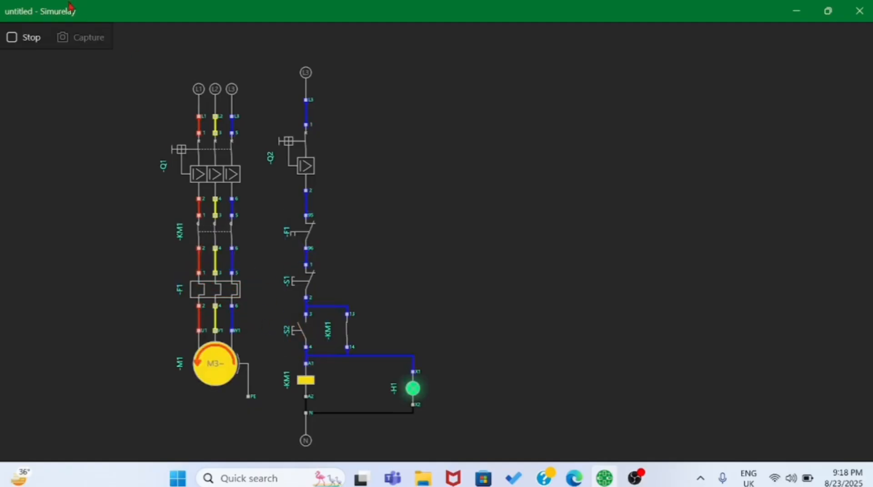
{"action": "left_click", "coordinate": [11, 39]}
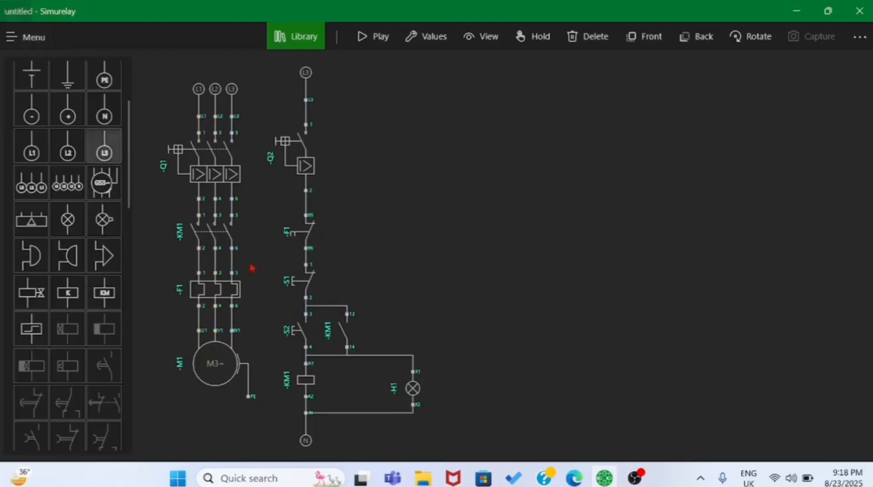
- Add a second indicator lamp beside H1, wire its X2 to H1's X2, and align it level with H1
{"action": "left_click", "coordinate": [68, 219]}
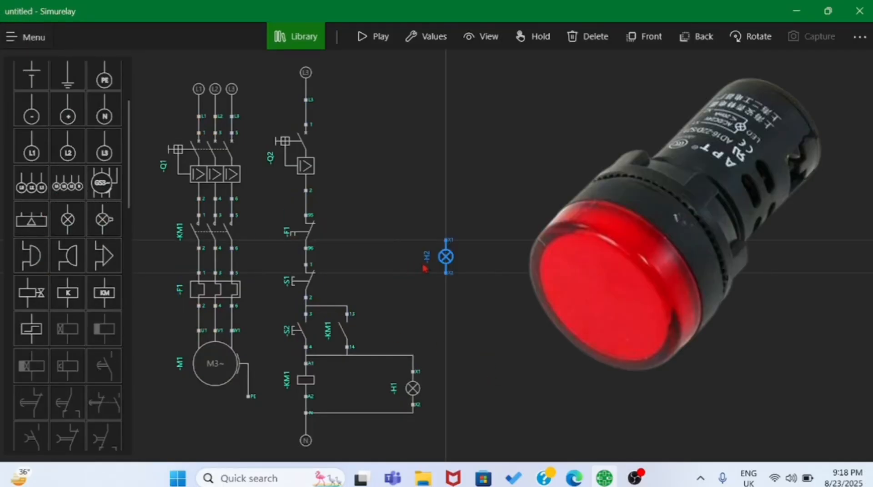
{"action": "left_click_drag", "start_coordinate": [442, 260], "coordinate": [467, 386]}
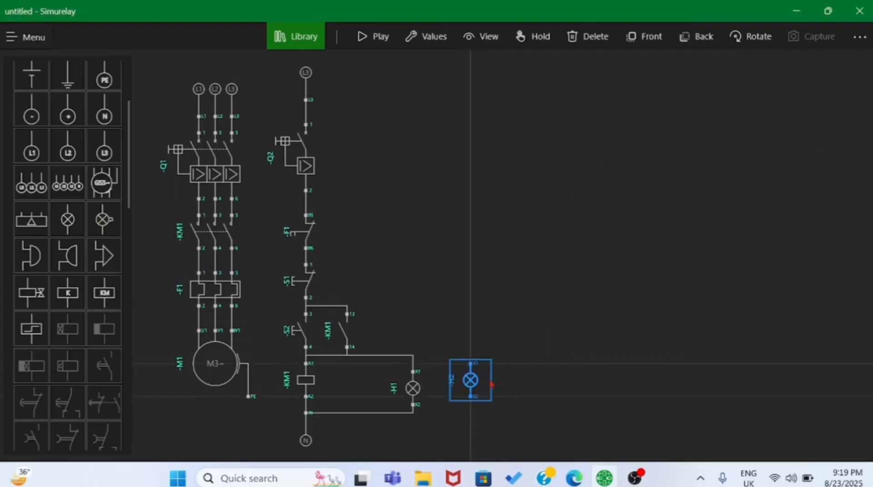
{"action": "left_click", "coordinate": [422, 411]}
{"action": "left_click", "coordinate": [415, 409]}
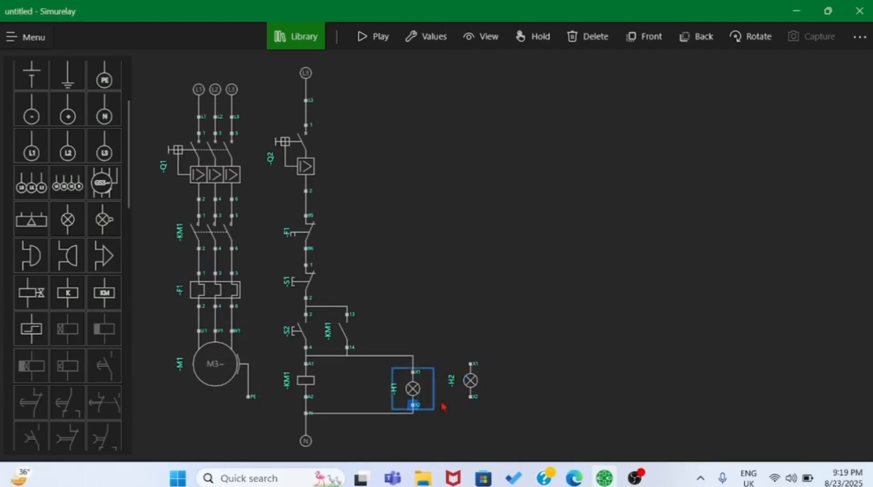
{"action": "left_click", "coordinate": [473, 404]}
{"action": "mouse_move", "coordinate": [472, 379]}
{"action": "left_mouse_down"}
{"action": "mouse_move", "coordinate": [472, 392]}
{"action": "mouse_move", "coordinate": [472, 384]}
{"action": "left_mouse_up"}
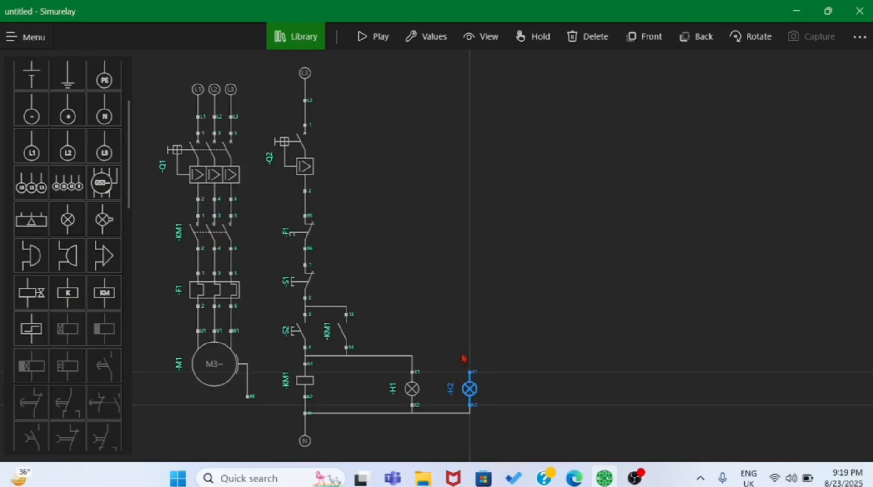
- Place a normally closed contact directly above lamp H2 and wire its terminal 12 to the lamp's X1
{"action": "scroll", "coordinate": [359, 295], "scroll_direction": "up", "scroll_amount": 2}
{"action": "scroll", "coordinate": [67, 261], "scroll_direction": "down", "scroll_amount": 3}
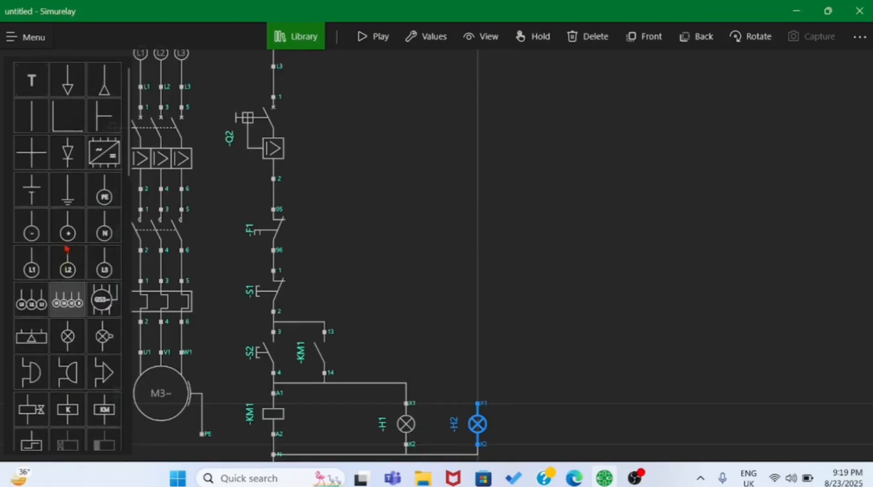
{"action": "scroll", "coordinate": [68, 273], "scroll_direction": "down", "scroll_amount": 3}
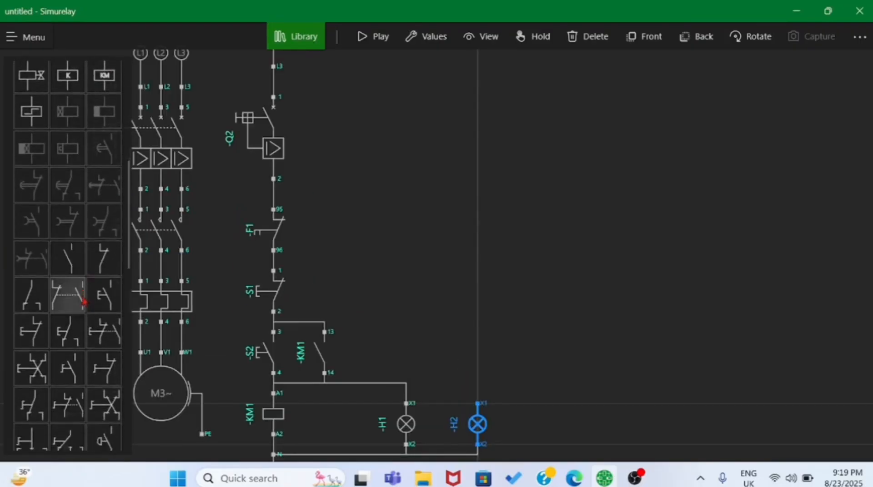
{"action": "left_click", "coordinate": [104, 247]}
{"action": "scroll", "coordinate": [448, 255], "scroll_direction": "down", "scroll_amount": 3}
{"action": "scroll", "coordinate": [448, 257], "scroll_direction": "up", "scroll_amount": 2}
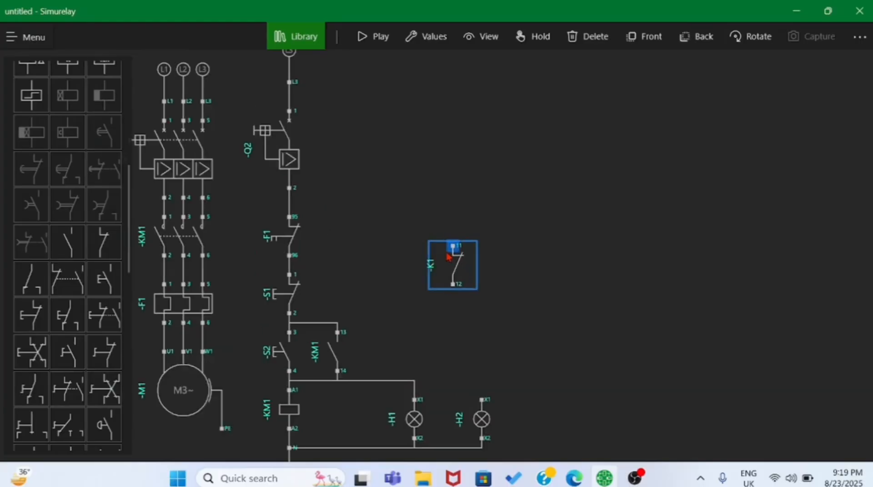
{"action": "scroll", "coordinate": [448, 257], "scroll_direction": "down", "scroll_amount": 1}
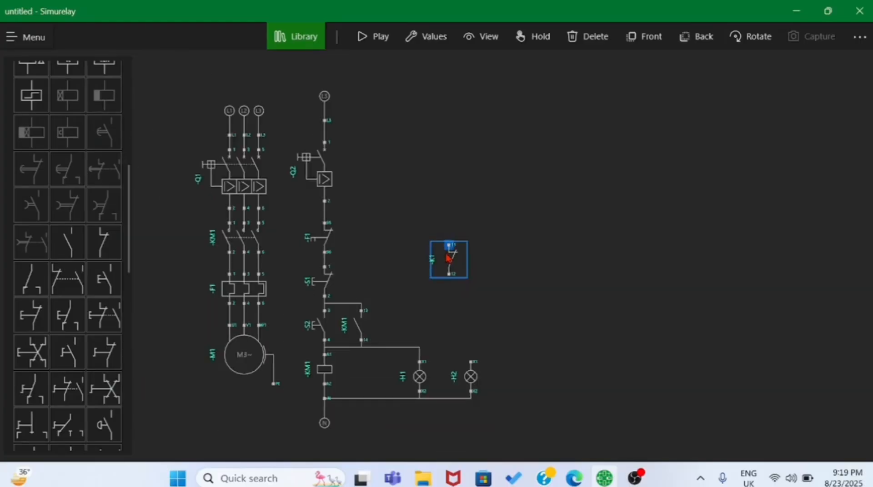
{"action": "scroll", "coordinate": [448, 258], "scroll_direction": "up", "scroll_amount": 2}
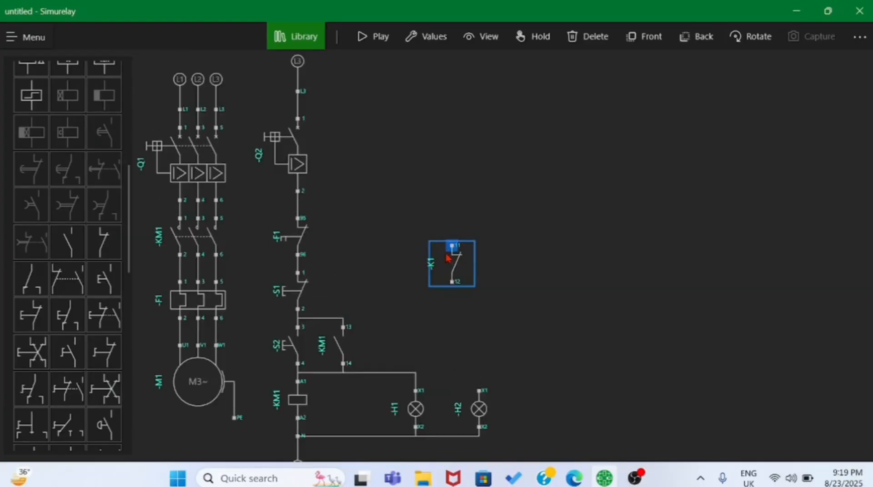
{"action": "scroll", "coordinate": [448, 257], "scroll_direction": "down", "scroll_amount": 2}
{"action": "scroll", "coordinate": [448, 257], "scroll_direction": "up", "scroll_amount": 1}
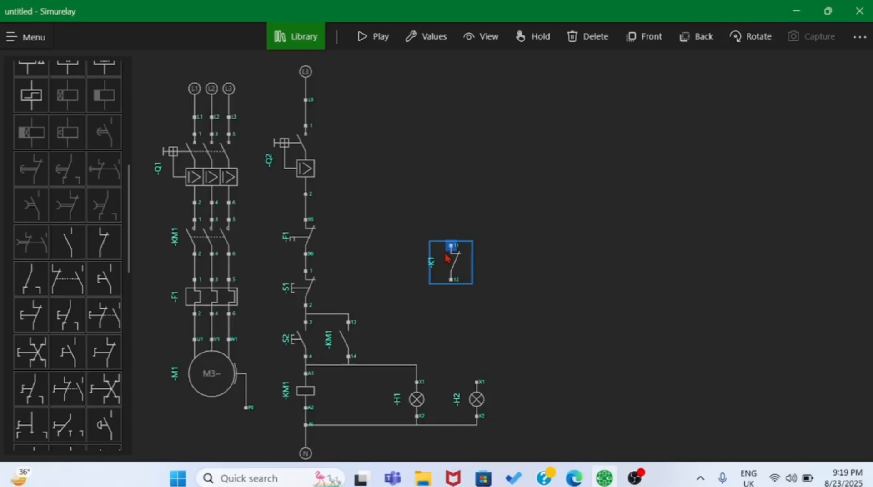
{"action": "left_click", "coordinate": [459, 266]}
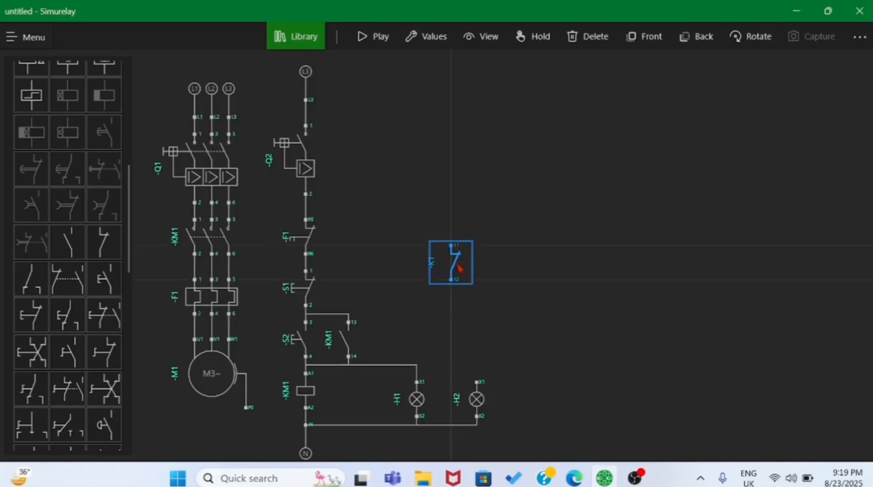
{"action": "left_click_drag", "start_coordinate": [459, 268], "coordinate": [480, 325]}
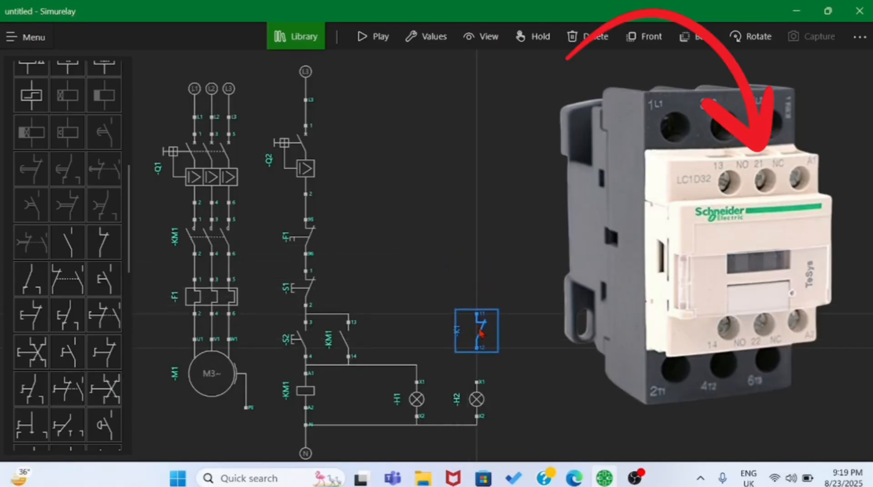
{"action": "left_click_drag", "start_coordinate": [478, 353], "coordinate": [476, 380]}
{"action": "left_click", "coordinate": [477, 337]}
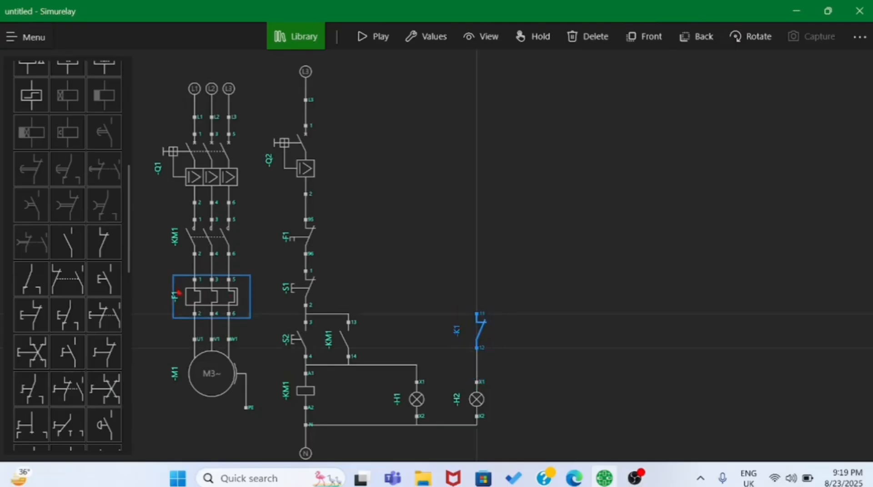
- Change the tag of the contact above H2 to -KM and wire its terminal 11 to terminal 96 of F1
{"action": "left_click", "coordinate": [432, 43]}
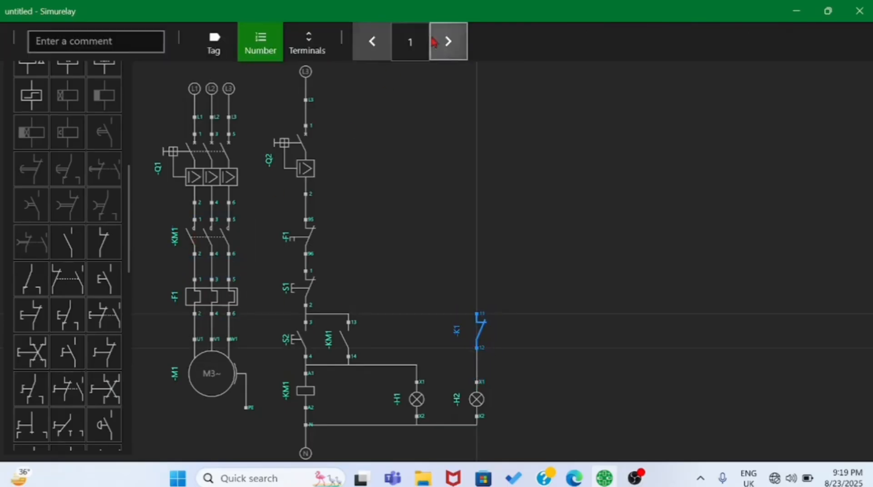
{"action": "left_click", "coordinate": [214, 42]}
{"action": "left_click", "coordinate": [447, 42]}
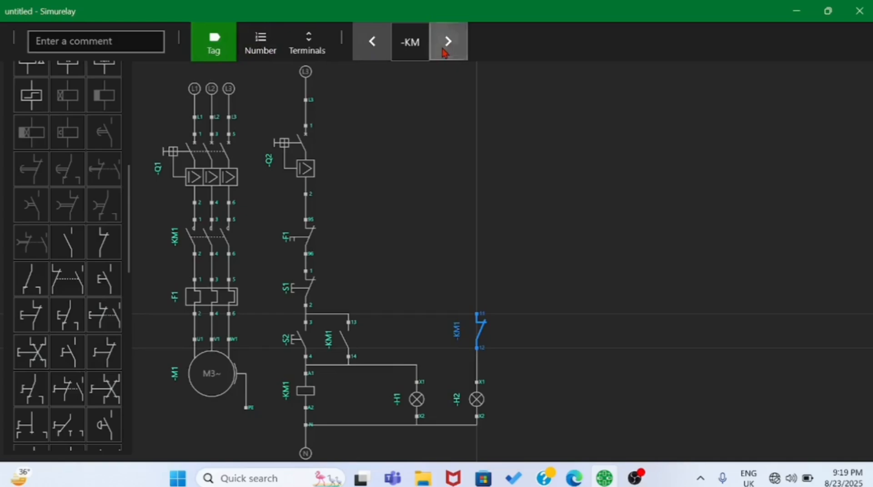
{"action": "left_click", "coordinate": [538, 281]}
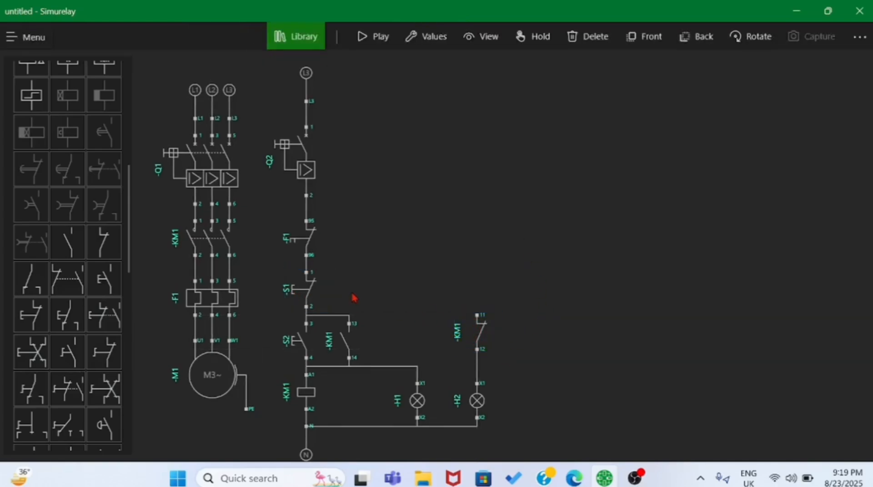
{"action": "left_click", "coordinate": [308, 257]}
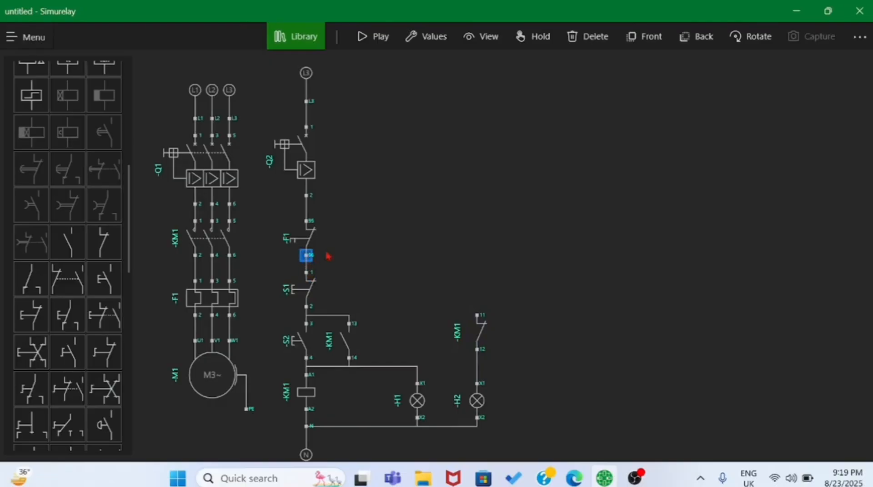
{"action": "left_click", "coordinate": [477, 316]}
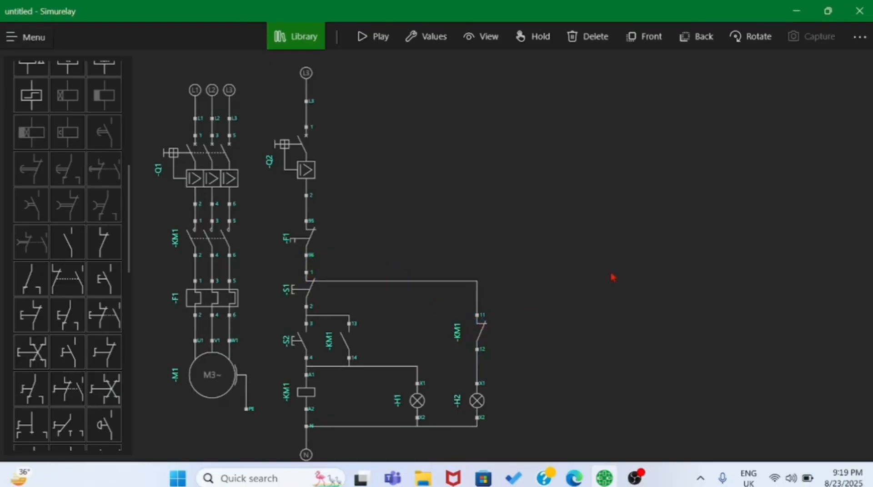
- Check the color setting of indicator lamp H2
{"action": "left_click", "coordinate": [477, 401]}
{"action": "left_click", "coordinate": [439, 41]}
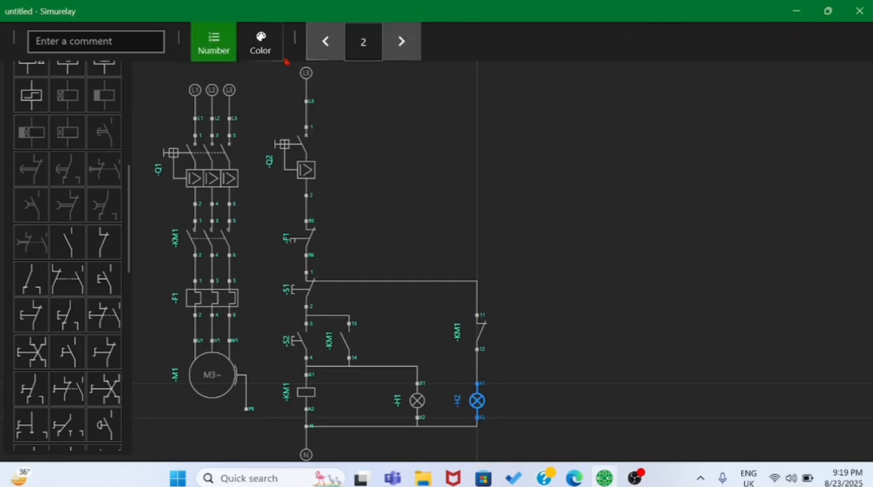
{"action": "left_click", "coordinate": [260, 43]}
{"action": "left_click", "coordinate": [586, 344]}
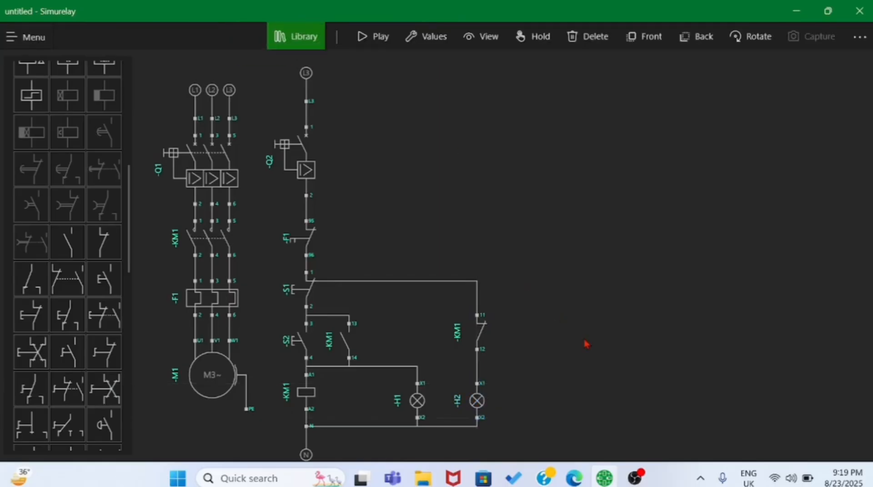
- Start the simulation of the circuit with both lamps and switch on breakers Q1 and Q2
{"action": "left_click", "coordinate": [373, 36]}
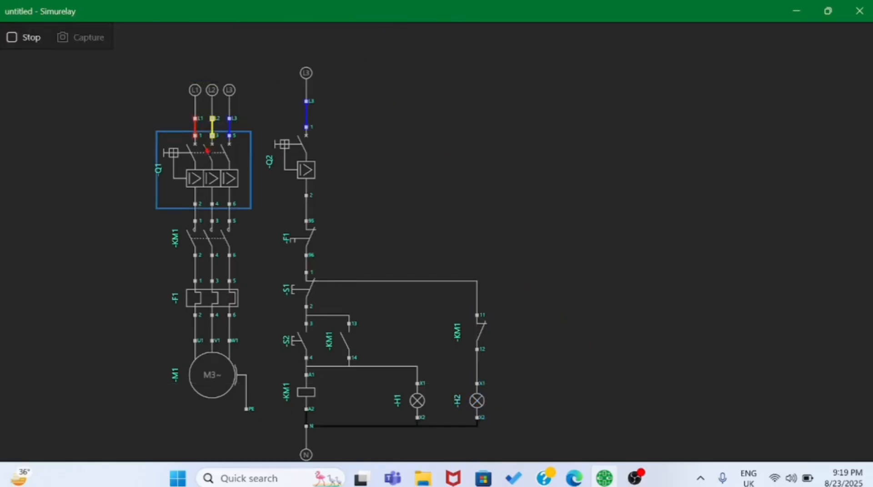
{"action": "left_click", "coordinate": [201, 169]}
{"action": "left_click", "coordinate": [297, 161]}
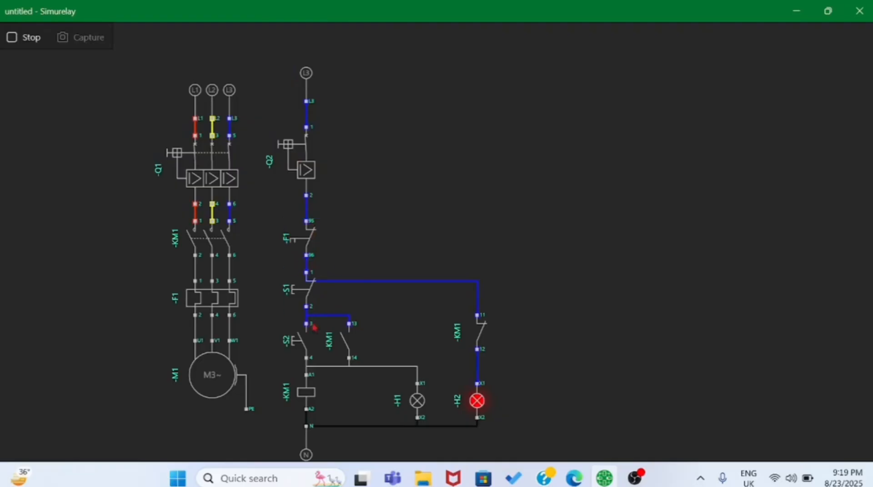
- Test lamps H1 and H2 by starting, stopping and restarting the motor, tripping and resetting F1, and starting again; end the simulation
{"action": "left_click", "coordinate": [300, 342]}
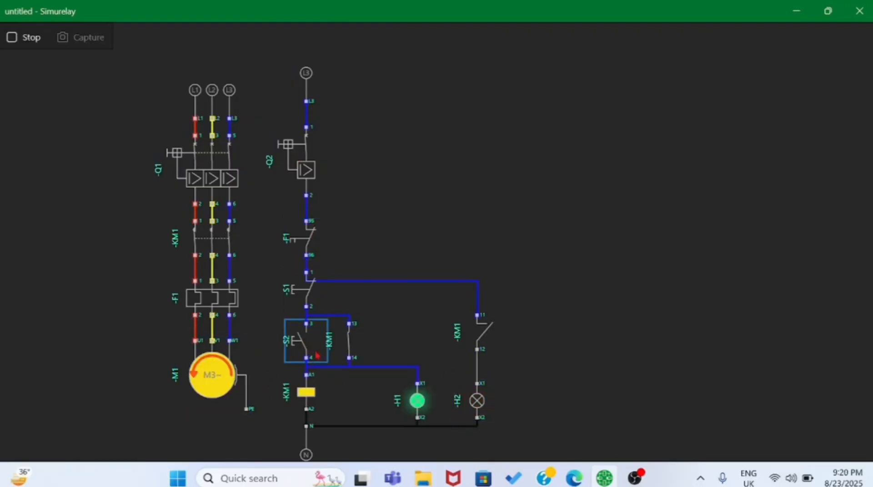
{"action": "left_click", "coordinate": [309, 290]}
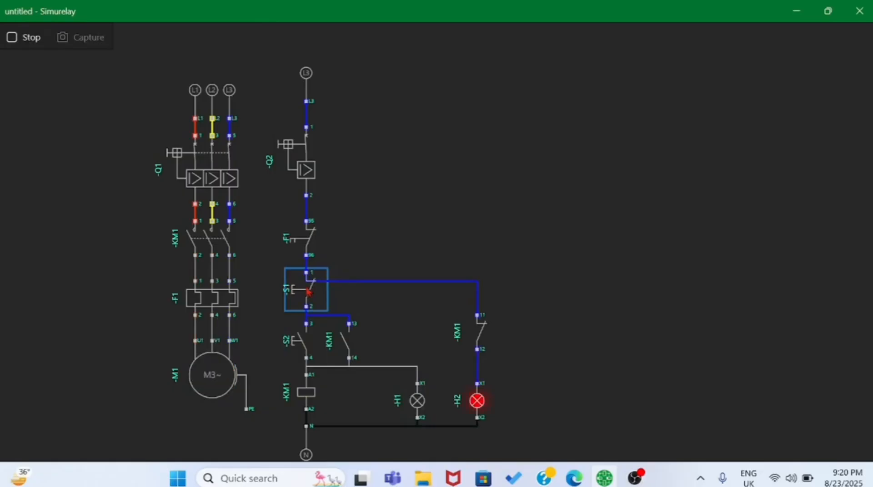
{"action": "left_click", "coordinate": [300, 342]}
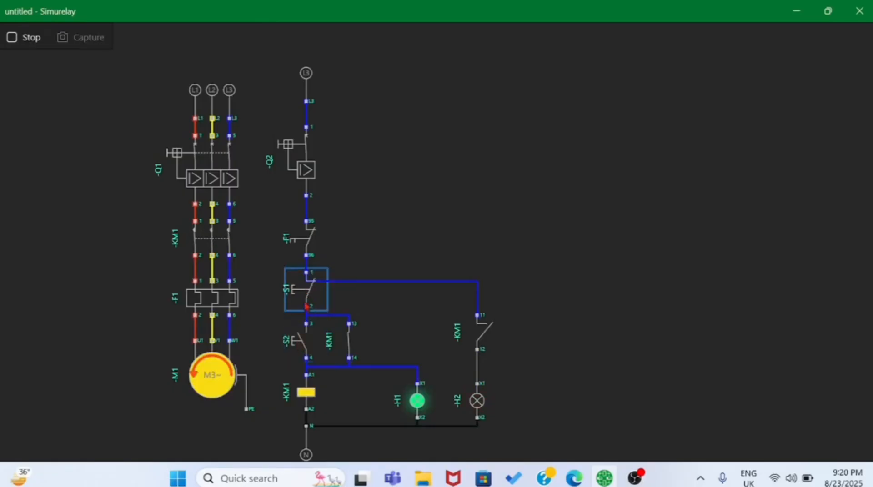
{"action": "left_click", "coordinate": [226, 304]}
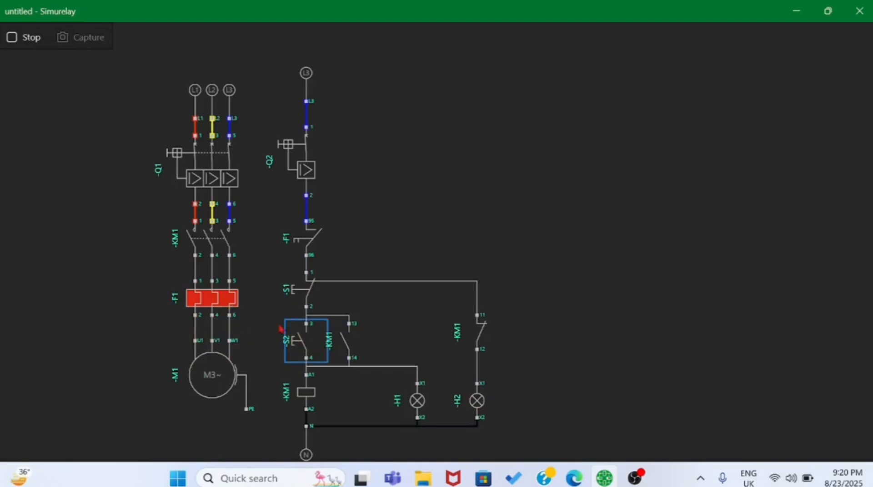
{"action": "left_click", "coordinate": [219, 303]}
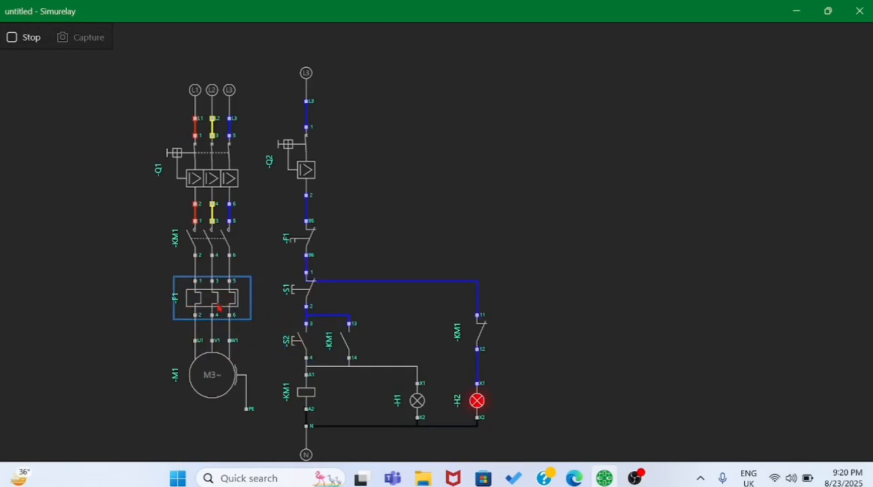
{"action": "left_click", "coordinate": [313, 350]}
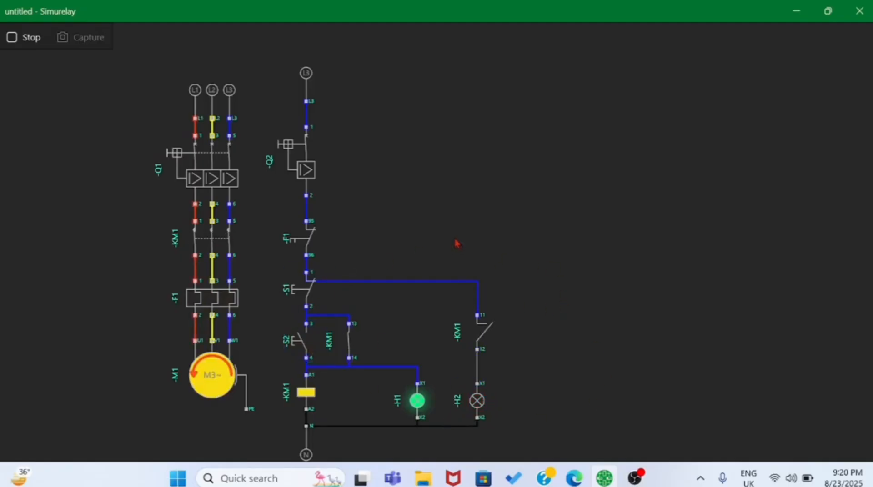
{"action": "left_click", "coordinate": [14, 39]}
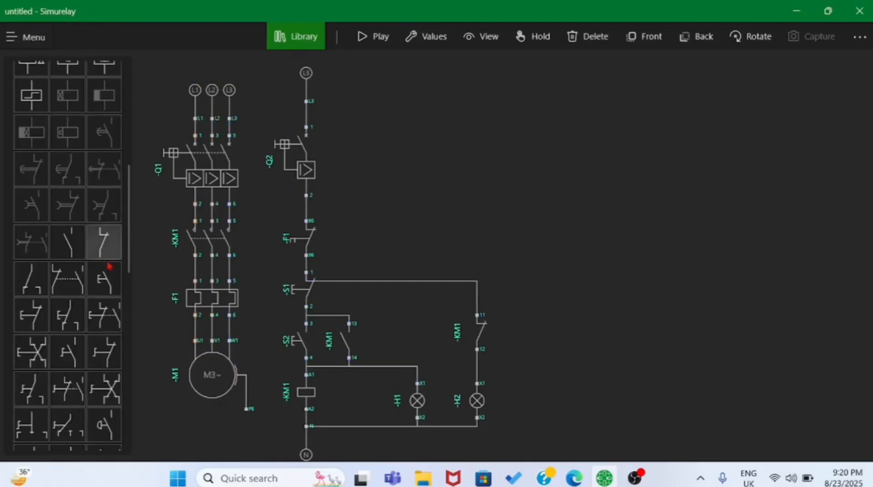
- Add indicator lamp H3 beside H2 and wire its terminal X2 to terminal X2 of H2
{"action": "scroll", "coordinate": [101, 291], "scroll_direction": "up", "scroll_amount": 5}
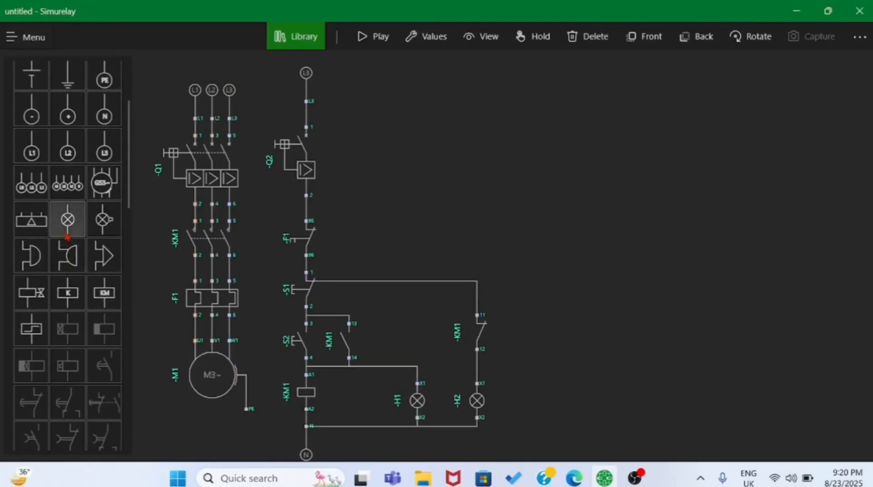
{"action": "left_click_drag", "start_coordinate": [68, 220], "coordinate": [566, 399]}
{"action": "left_click", "coordinate": [456, 253]}
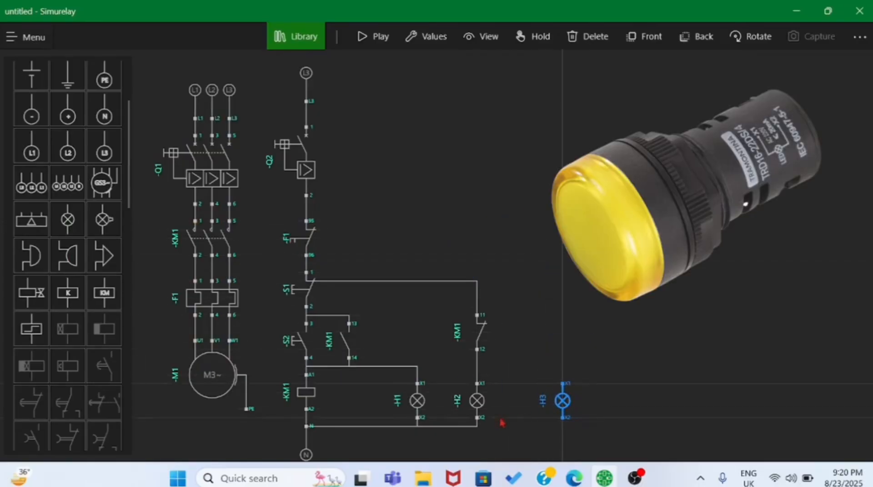
{"action": "left_click", "coordinate": [479, 420]}
{"action": "left_click", "coordinate": [563, 419]}
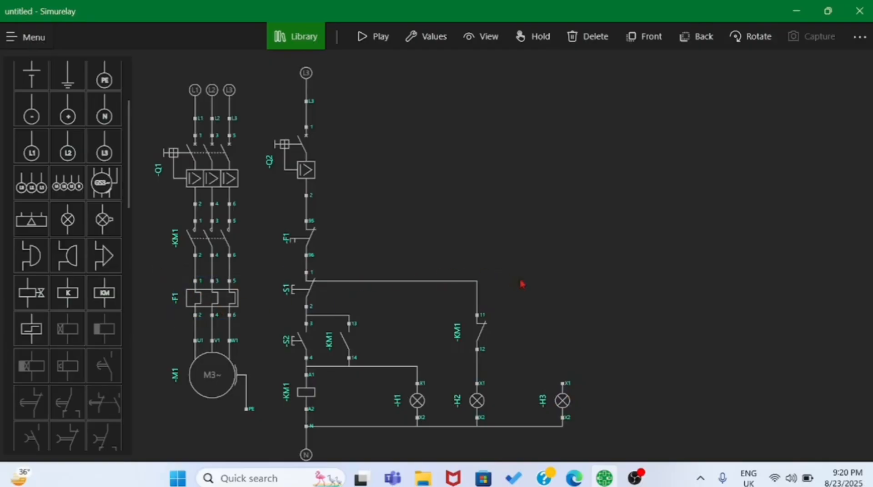
- Place a normally open contact above H3, level with the F1 contact, and wire it between terminal 2 of Q2 and X1 of H3
{"action": "scroll", "coordinate": [69, 295], "scroll_direction": "down", "scroll_amount": 5}
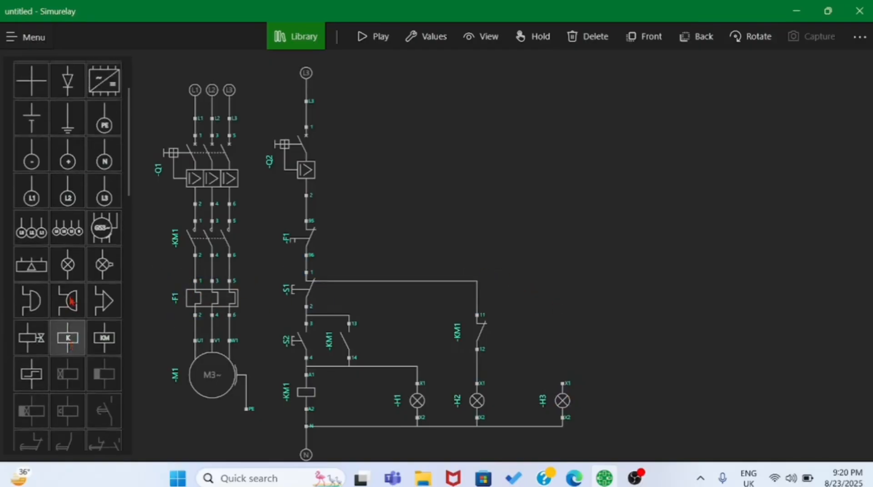
{"action": "scroll", "coordinate": [71, 305], "scroll_direction": "down", "scroll_amount": 2}
{"action": "left_click_drag", "start_coordinate": [70, 301], "coordinate": [573, 333]}
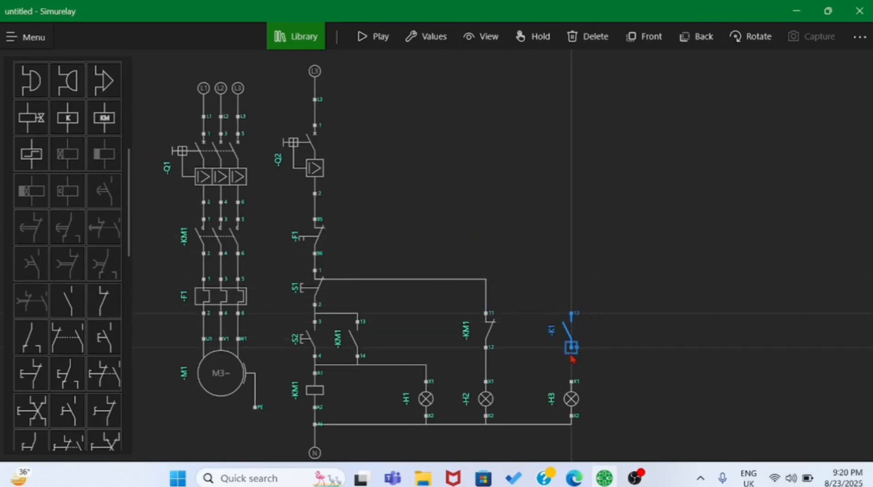
{"action": "left_click", "coordinate": [571, 348]}
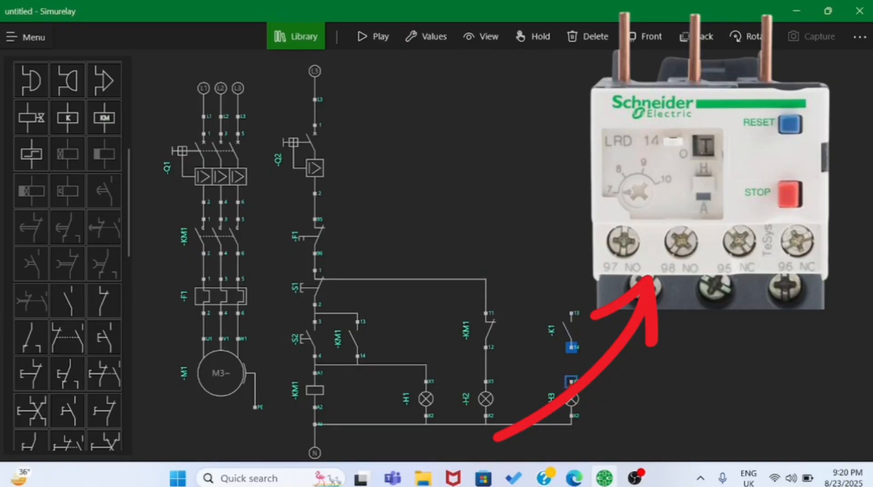
{"action": "left_click", "coordinate": [571, 381]}
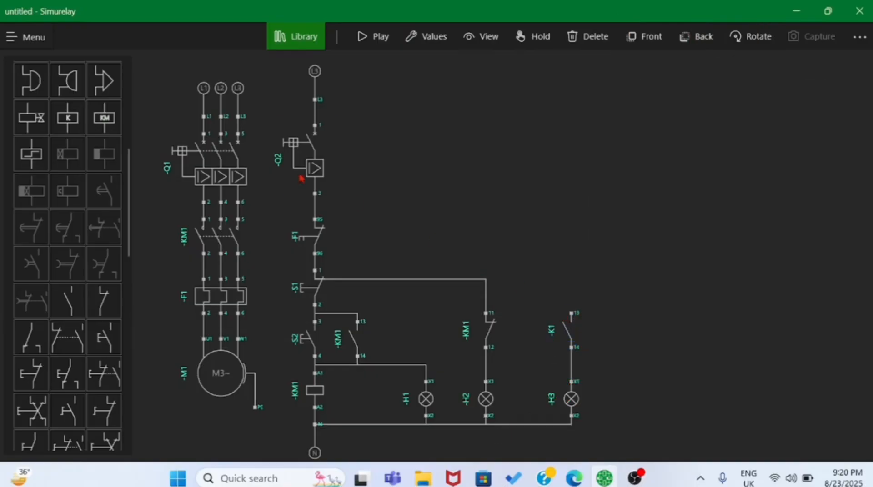
{"action": "left_click_drag", "start_coordinate": [570, 320], "coordinate": [568, 227]}
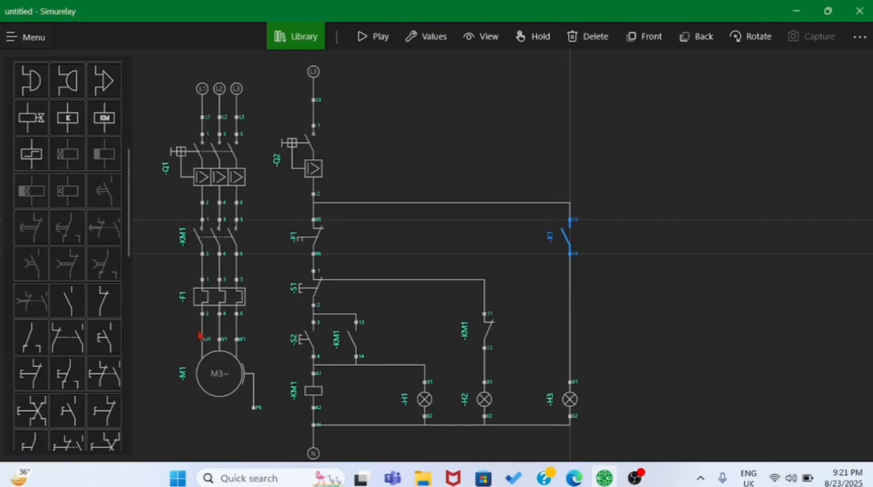
- Change the tag of the normally open contact above H3 to -F
{"action": "left_click", "coordinate": [430, 37]}
{"action": "left_click", "coordinate": [215, 41]}
{"action": "left_click", "coordinate": [448, 45]}
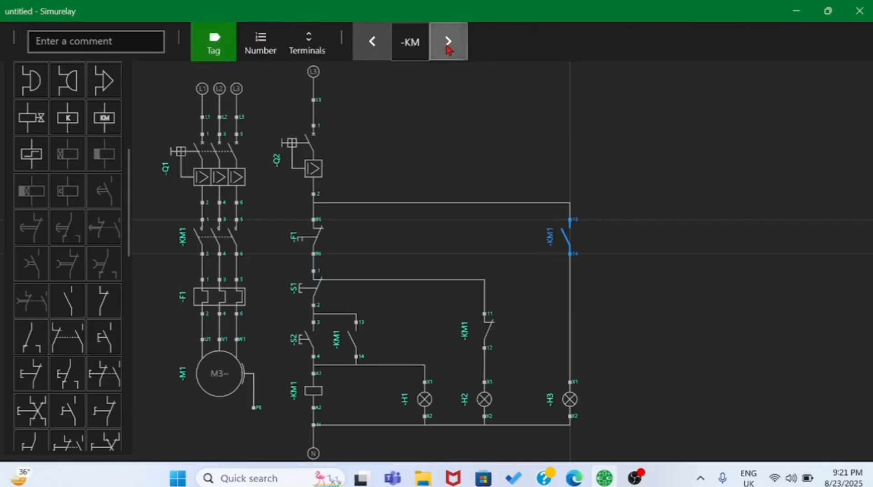
{"action": "left_click", "coordinate": [448, 46]}
{"action": "left_click", "coordinate": [448, 46]}
{"action": "left_click", "coordinate": [448, 46]}
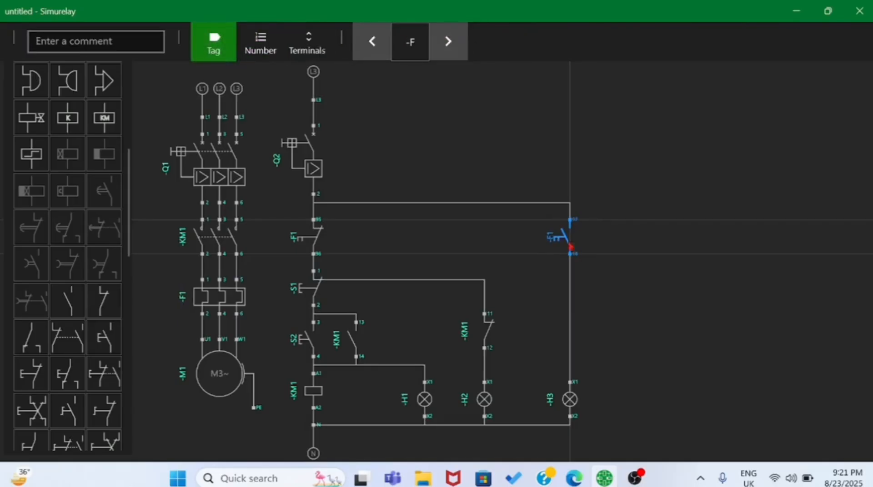
{"action": "left_click", "coordinate": [604, 250]}
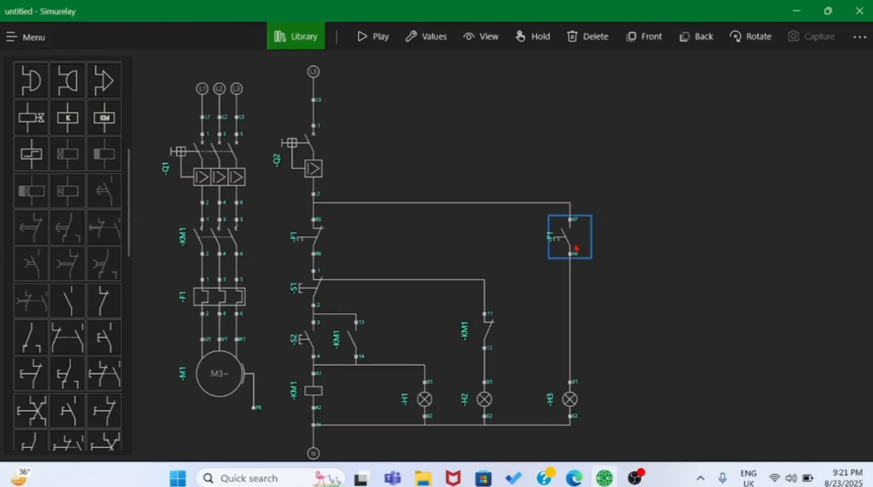
- Set the color of indicator lamp H3 to yellow
{"action": "left_click", "coordinate": [574, 397]}
{"action": "left_click", "coordinate": [441, 43]}
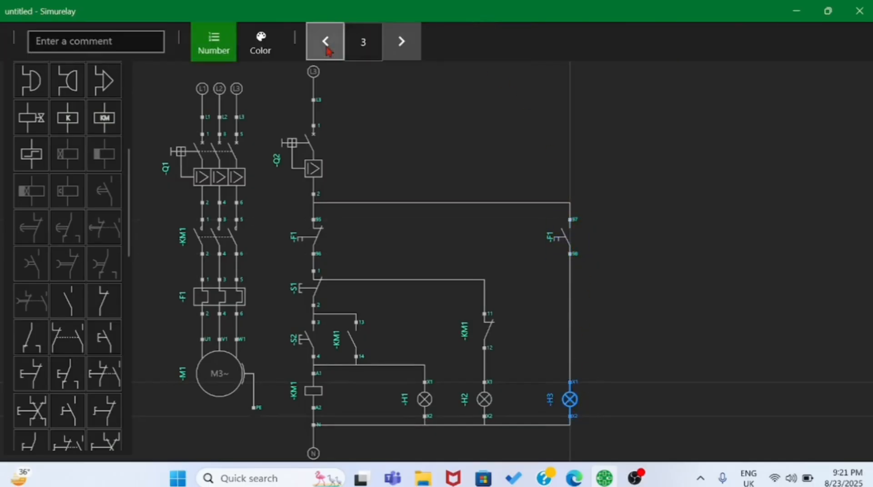
{"action": "left_click", "coordinate": [260, 48]}
{"action": "left_click", "coordinate": [418, 40]}
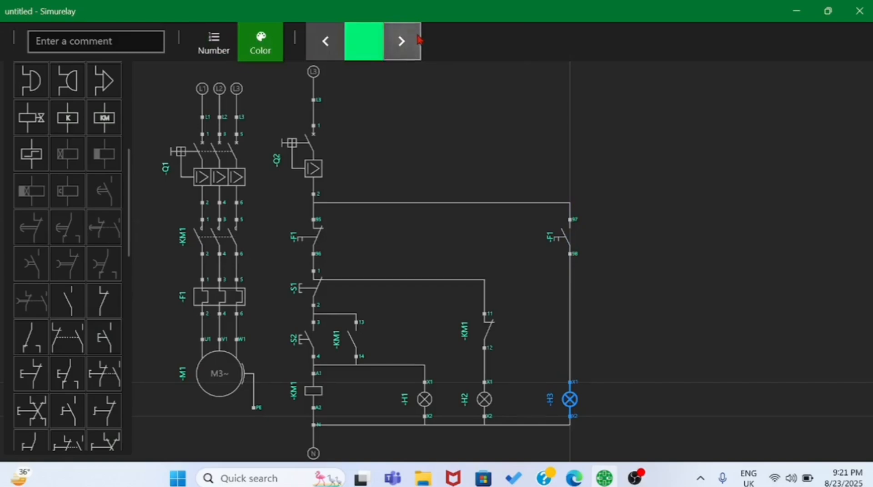
{"action": "left_click", "coordinate": [417, 38]}
{"action": "left_click", "coordinate": [416, 36]}
{"action": "left_click", "coordinate": [416, 35]}
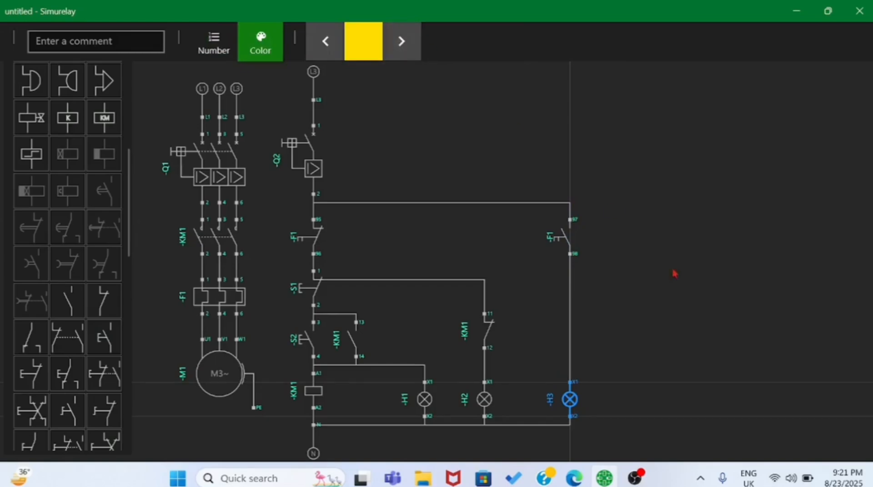
{"action": "left_click", "coordinate": [699, 351]}
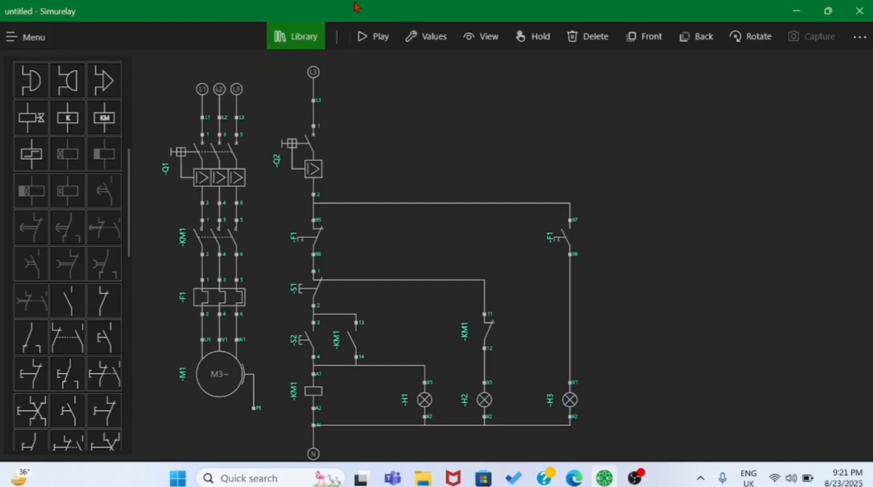
- Start the simulation of the circuit with three lamps and switch on breakers Q1 and Q2
{"action": "left_click", "coordinate": [373, 38]}
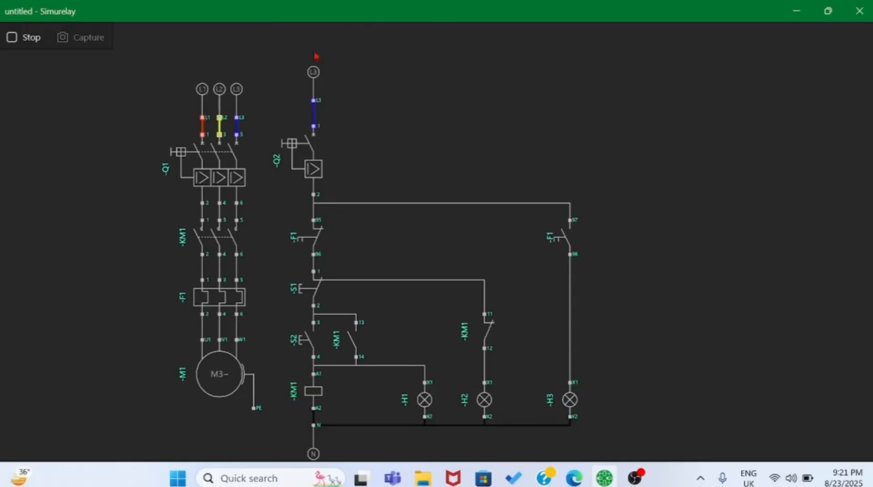
{"action": "left_click", "coordinate": [240, 162]}
{"action": "left_click", "coordinate": [300, 156]}
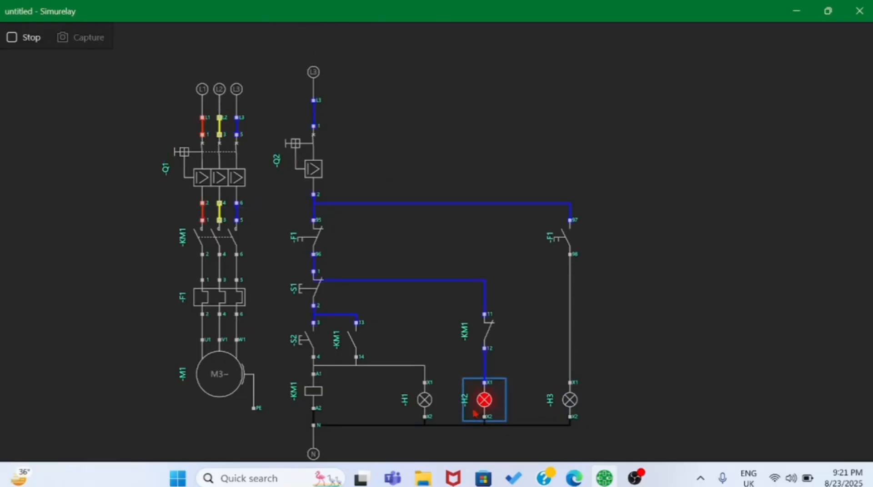
- Test lamps H1 and H2 by starting the motor with S2, stopping it with S1 and restarting it
{"action": "left_click", "coordinate": [305, 341]}
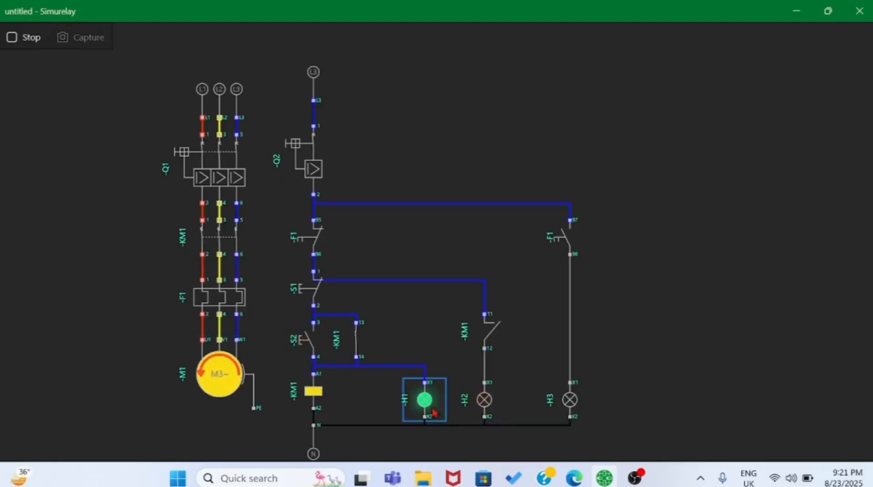
{"action": "left_click", "coordinate": [319, 301]}
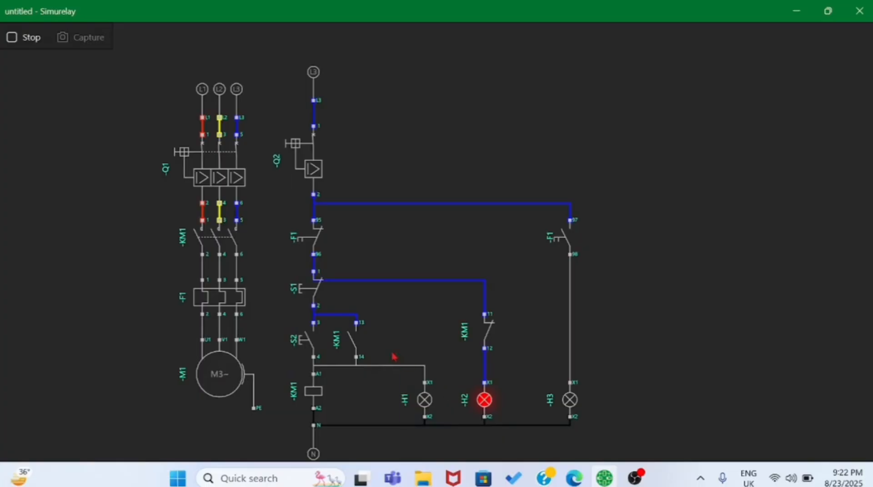
{"action": "left_click", "coordinate": [314, 350]}
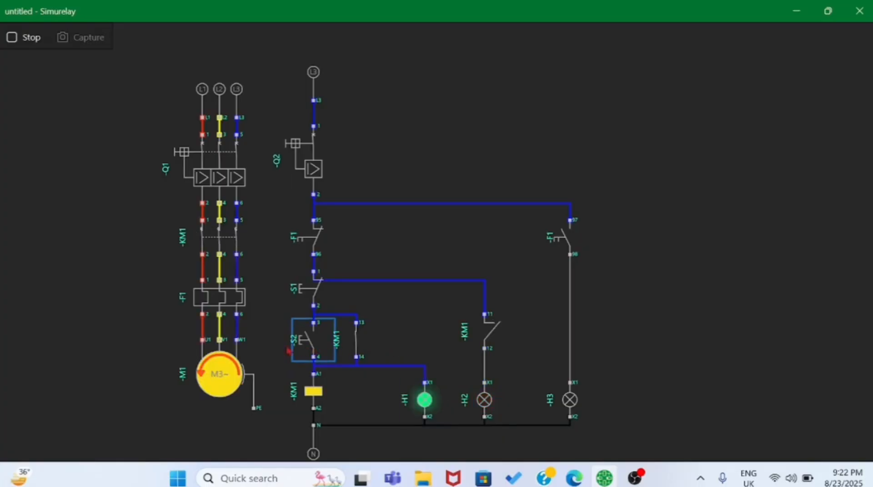
- Test lamp H3 by tripping F1, trying S2 during the trip, resetting F1 and starting the motor, then repeating the trip, reset and start
{"action": "left_click", "coordinate": [220, 298]}
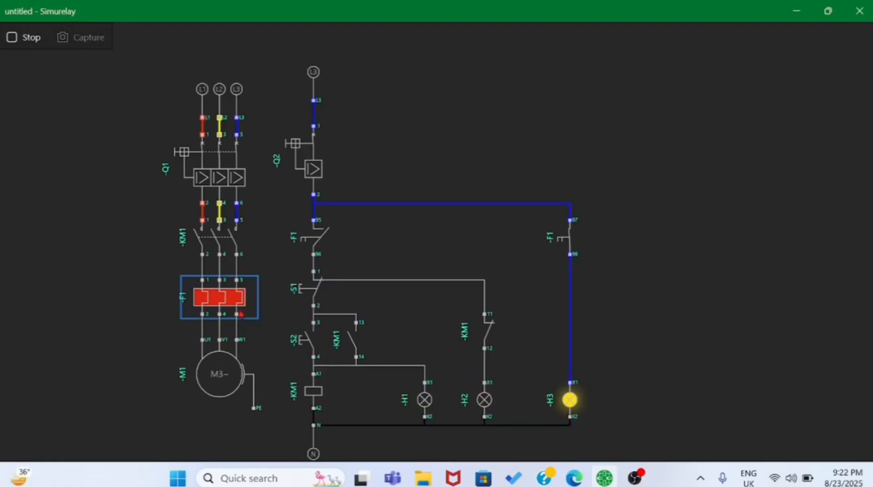
{"action": "left_click", "coordinate": [316, 345]}
{"action": "left_click", "coordinate": [316, 346]}
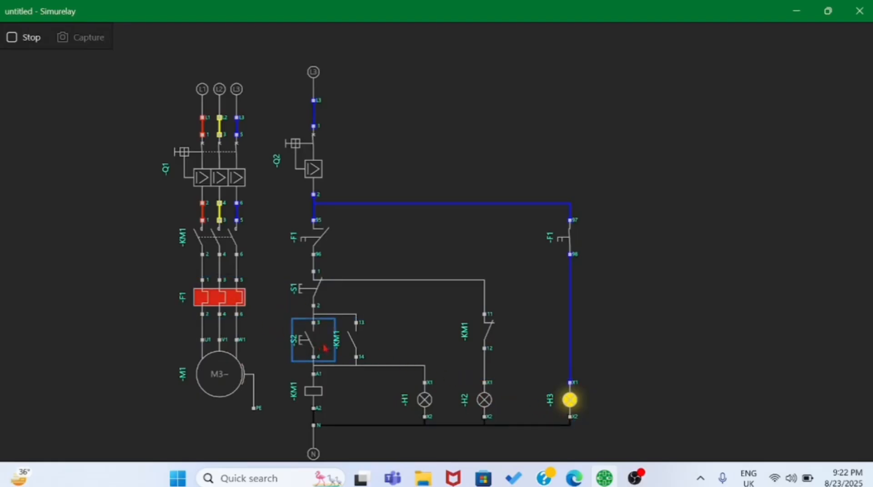
{"action": "left_click", "coordinate": [231, 309]}
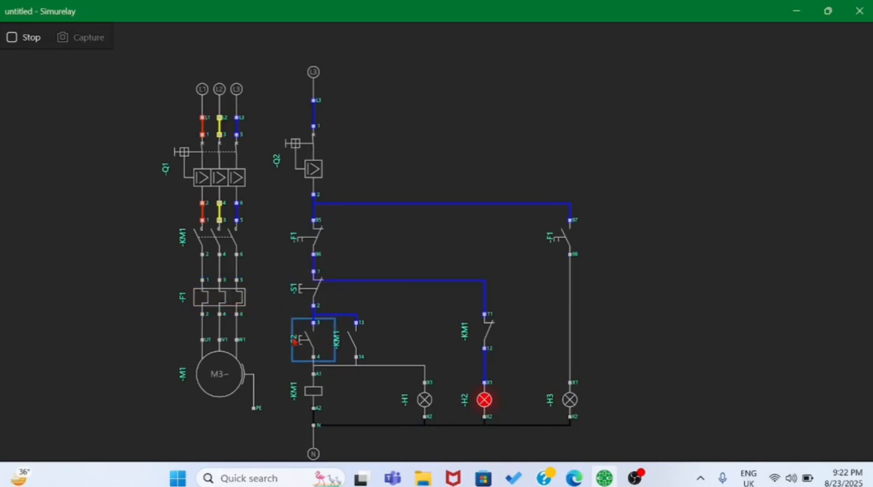
{"action": "left_click", "coordinate": [333, 351]}
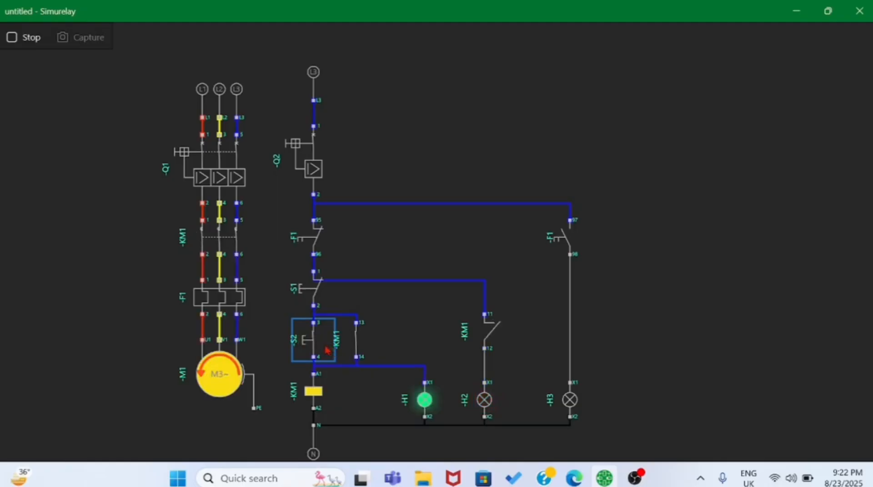
{"action": "left_click", "coordinate": [218, 296]}
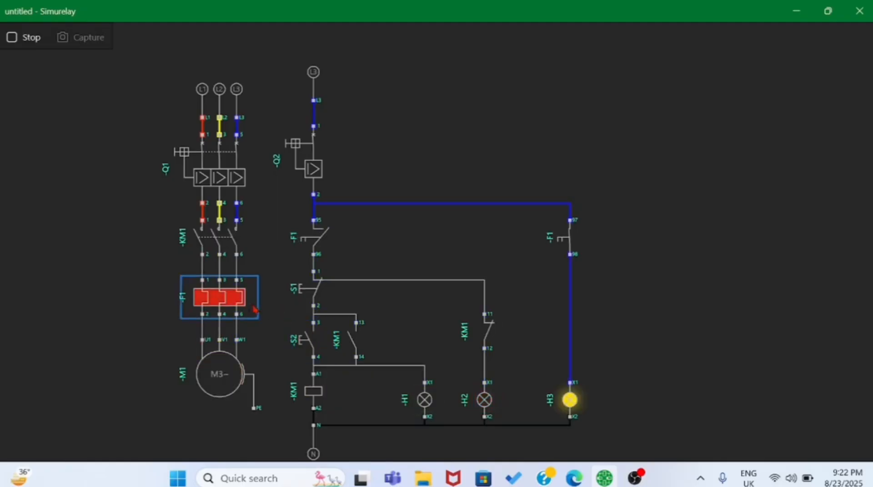
{"action": "left_click", "coordinate": [237, 300]}
{"action": "left_click", "coordinate": [313, 331]}
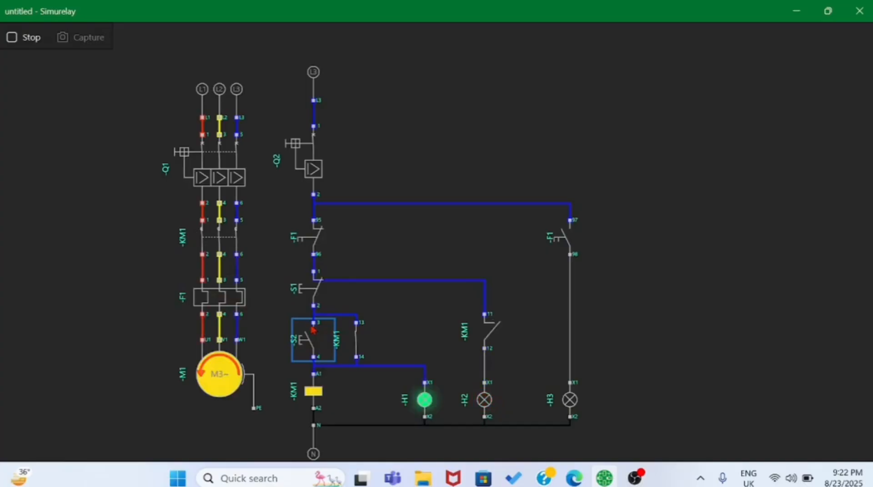